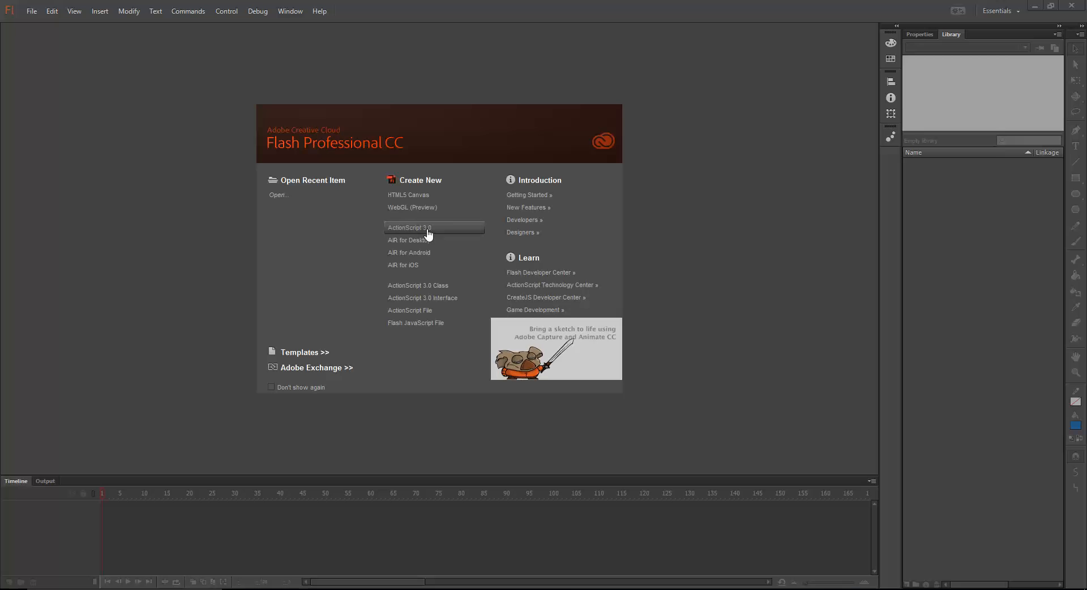
Create a new ActionScript 3.0 document with a 1440 x 900 px stage and fit the stage in the window
left_click(427, 231)
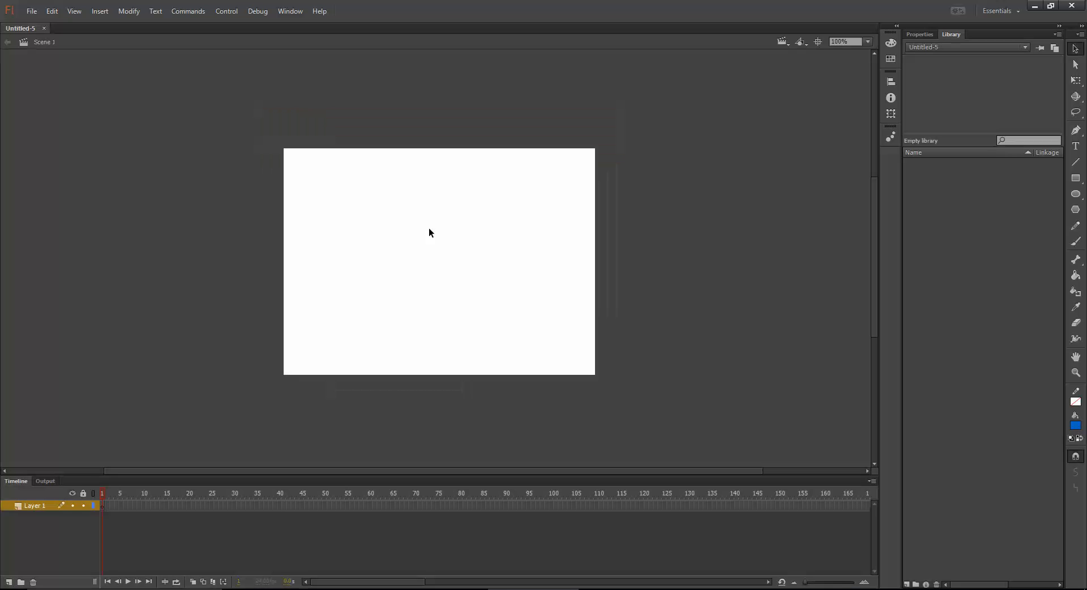
left_click(917, 33)
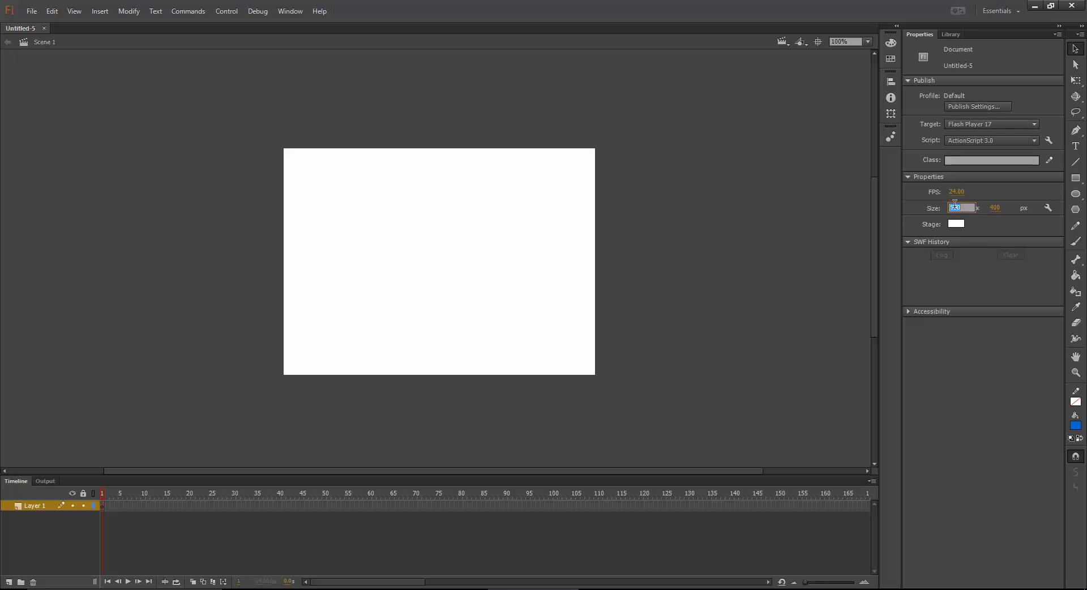
type("1440")
key("Tab")
type("900")
key("Return")
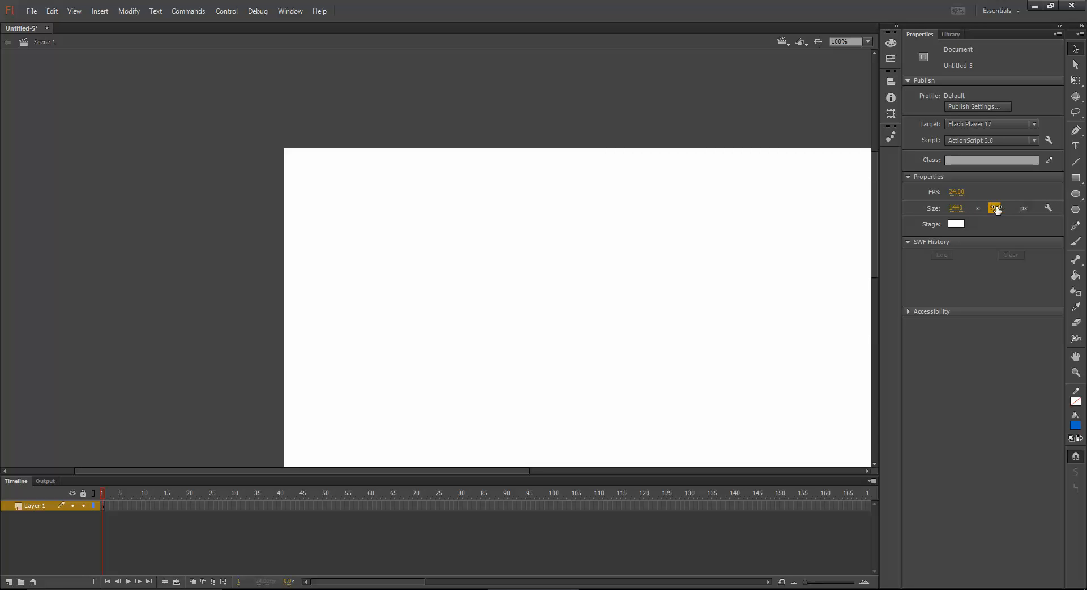
left_click(867, 42)
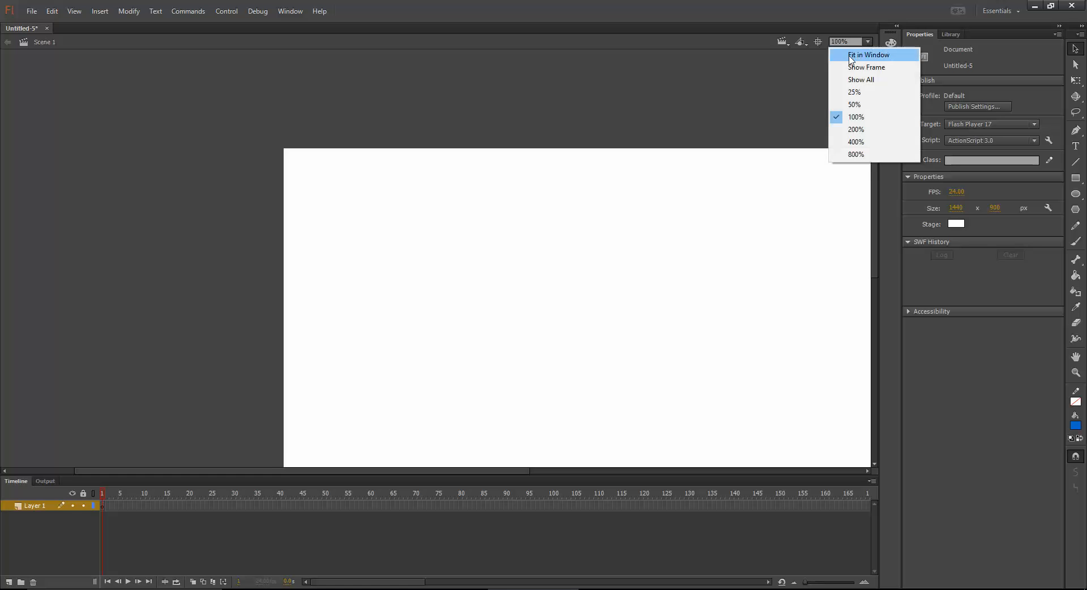
left_click(866, 54)
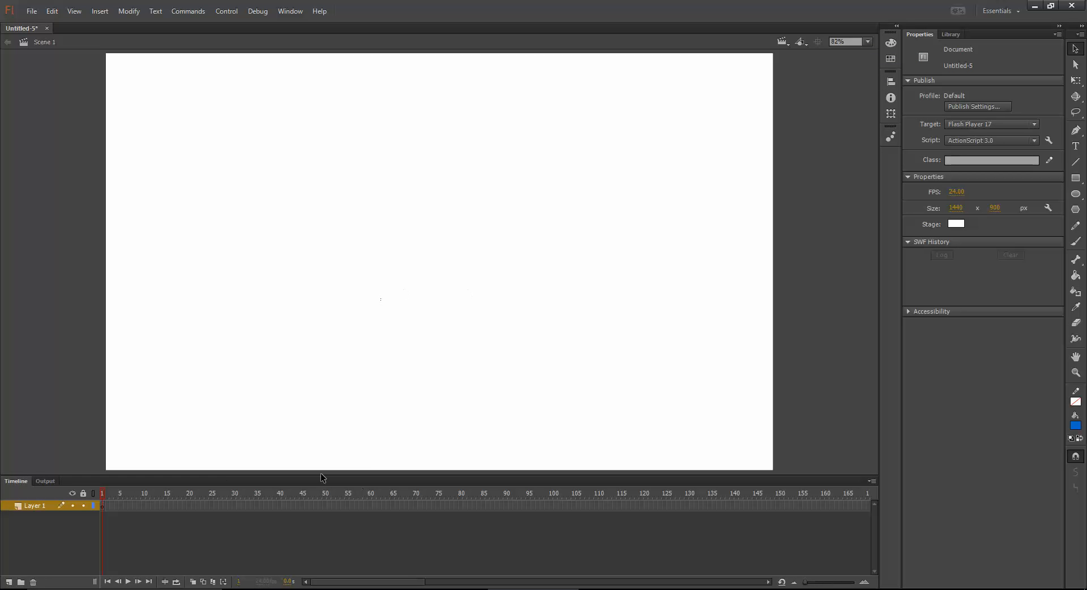
Rename Layer 1 as "Ball" and insert a keyframe at frame 101
left_click(35, 507)
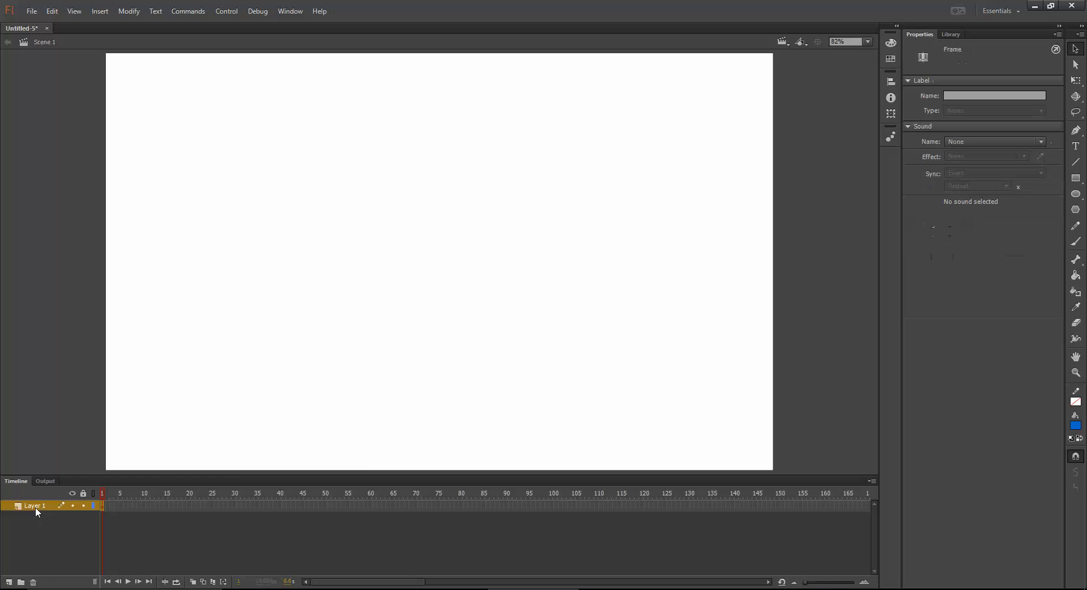
type("Ball")
left_click(307, 533)
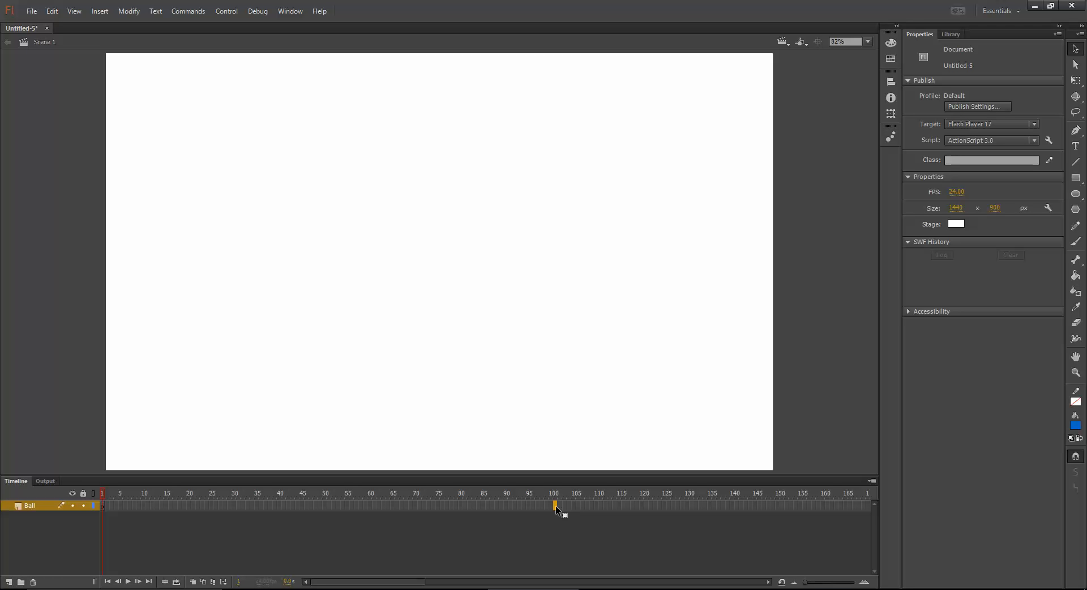
right_click(555, 505)
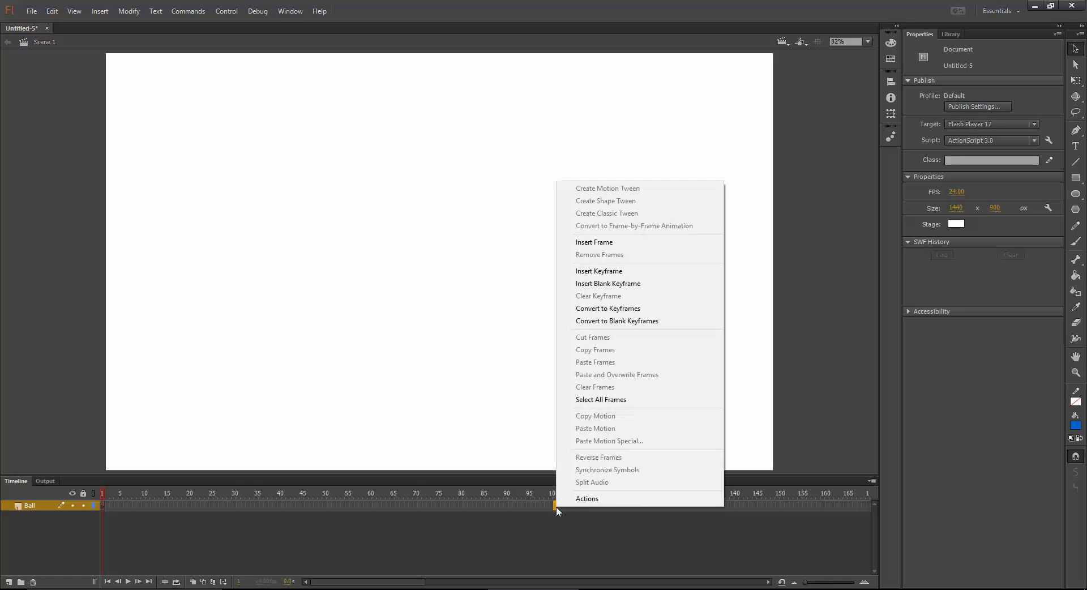
left_click(649, 274)
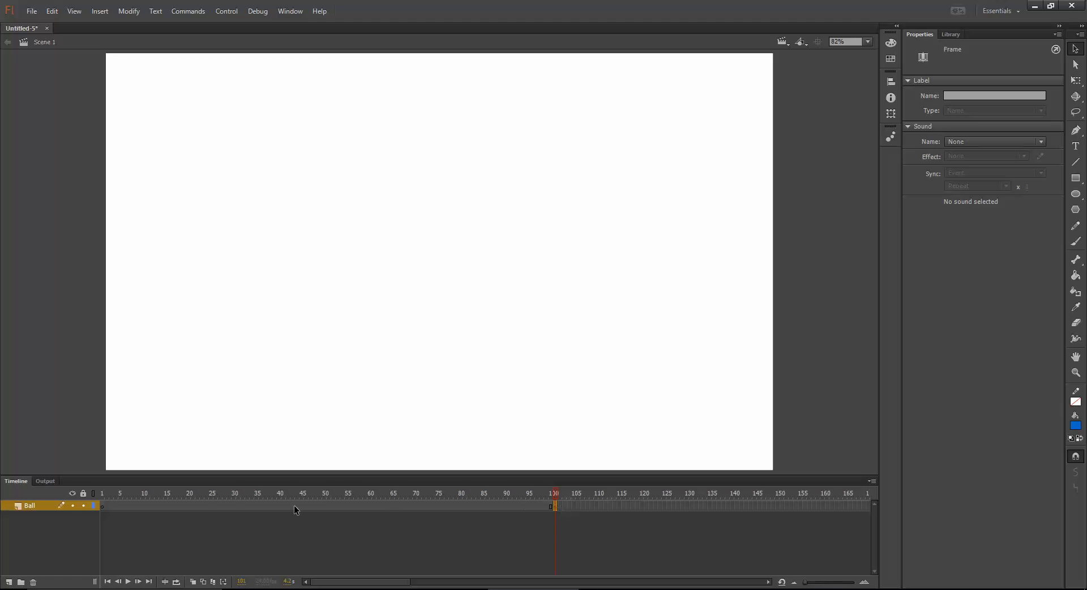
Draw a blue rectangle about 144 by 76 px near the stage's left edge on frame 1 of the Ball layer
left_click(103, 506)
left_click(1072, 179)
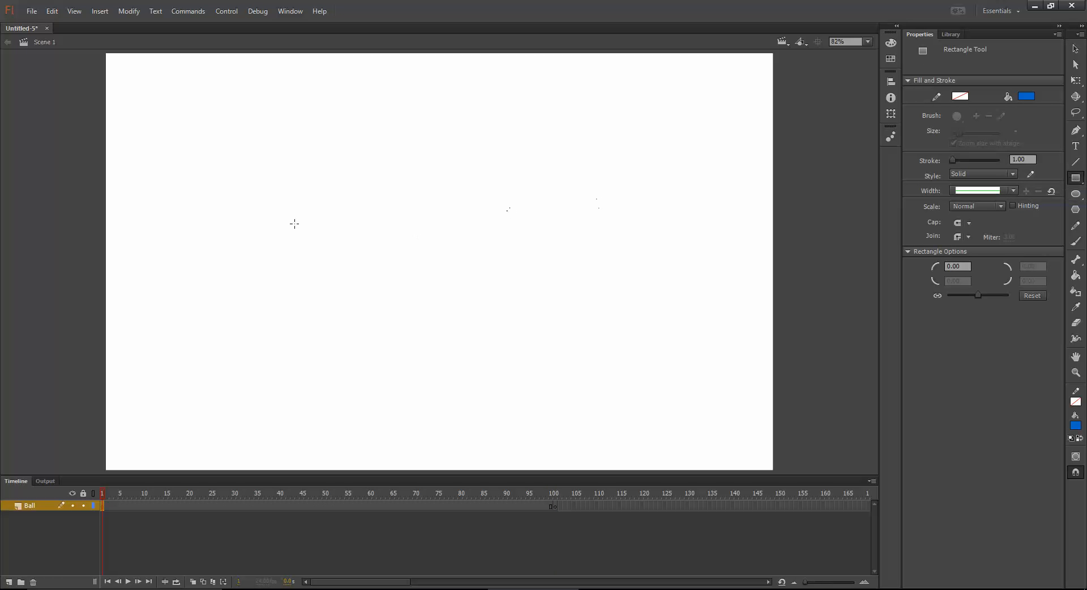
mouse_move(122, 187)
left_mouse_down()
mouse_move(260, 221)
mouse_move(190, 223)
left_mouse_up()
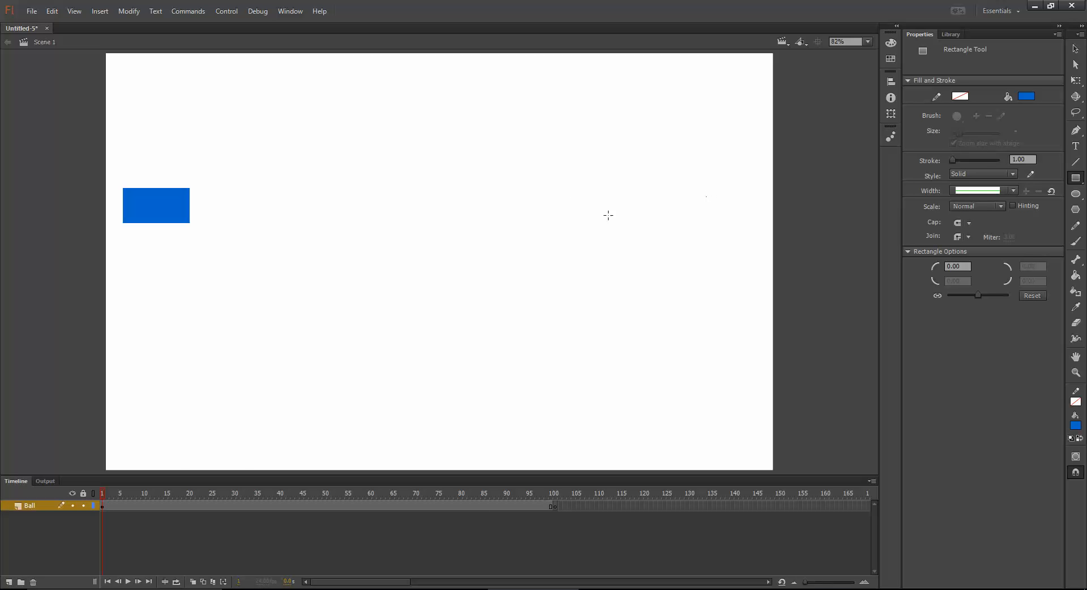
Create a motion tween across the Ball layer's first frame span, converting the rectangle to a symbol
left_click(550, 505)
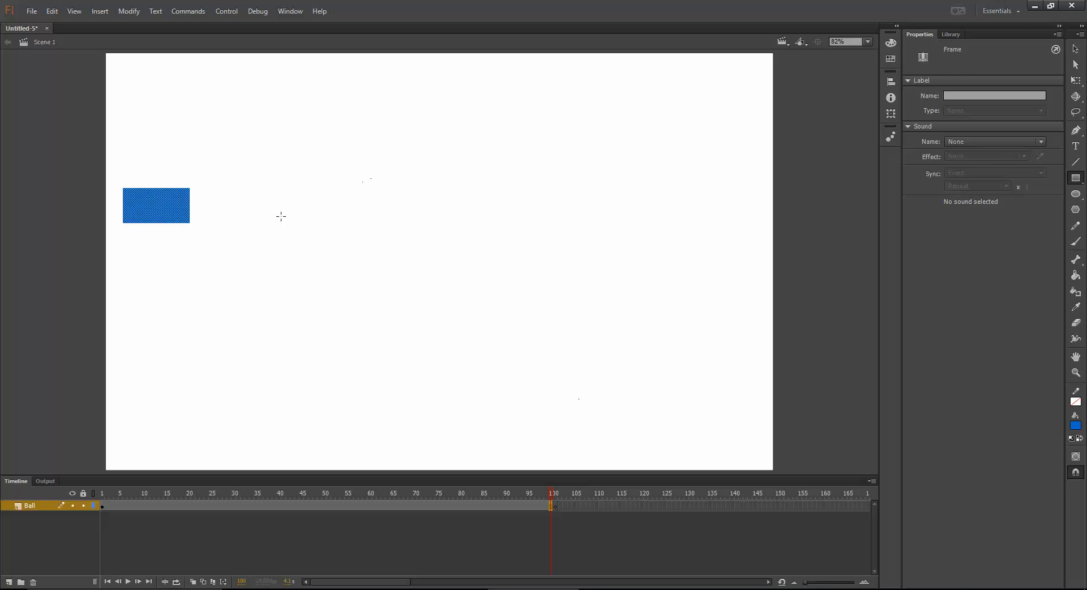
key("v")
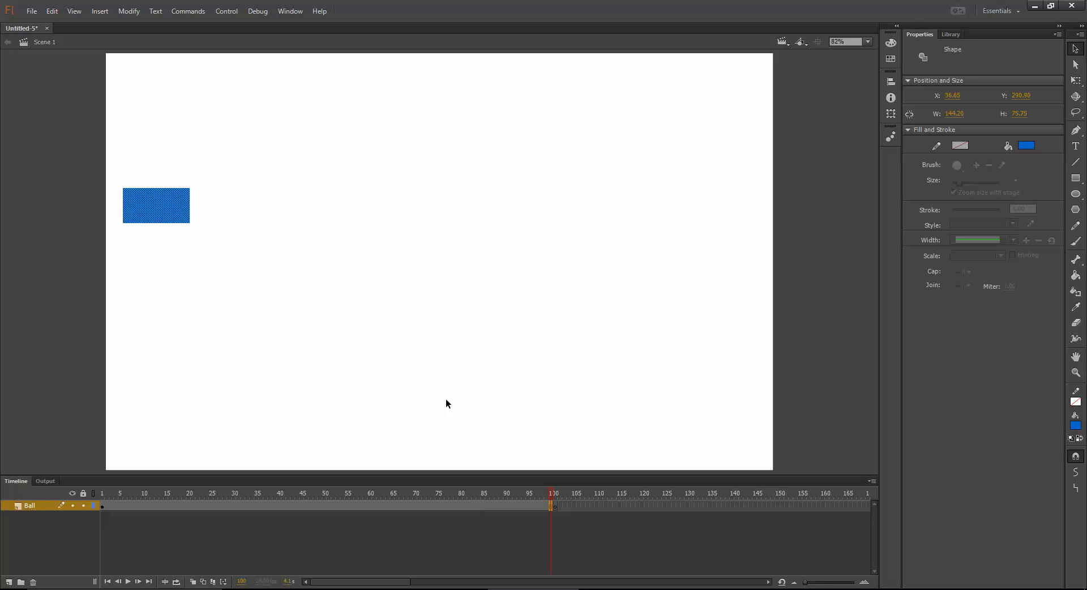
right_click(532, 505)
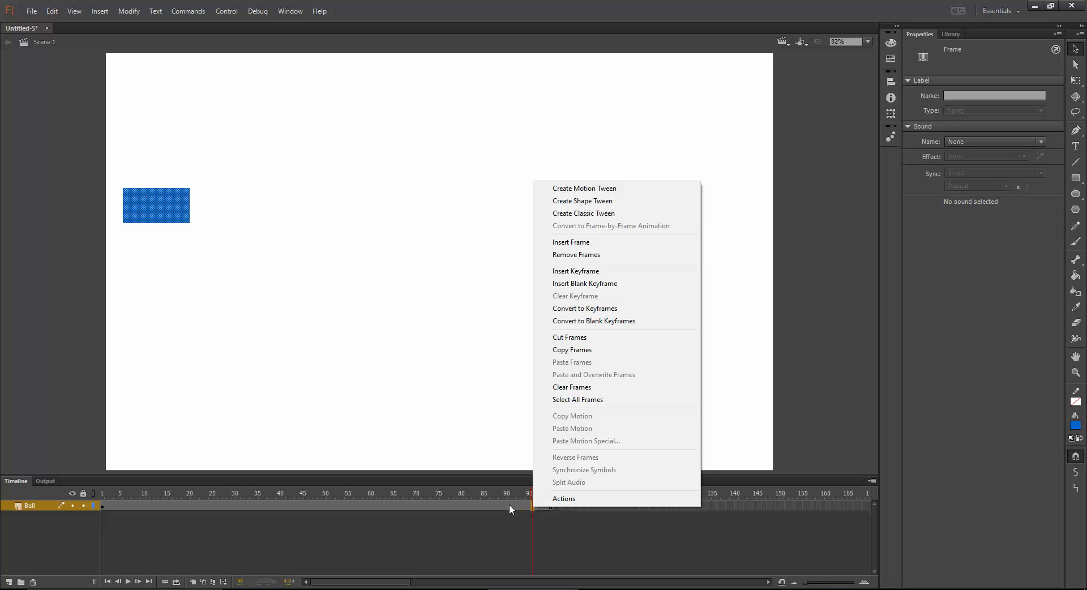
left_click(629, 191)
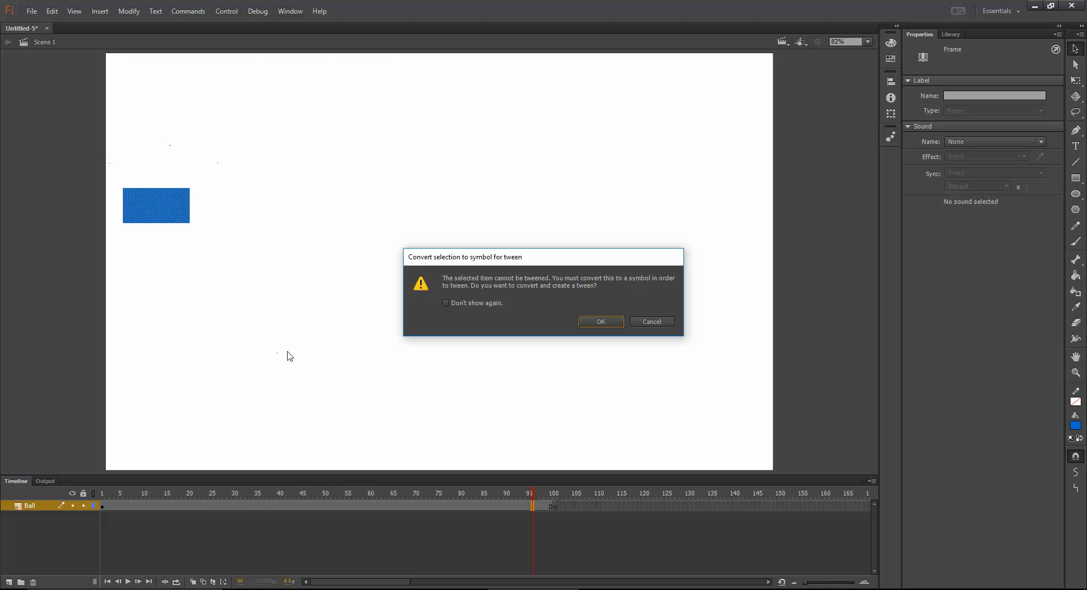
left_click(601, 321)
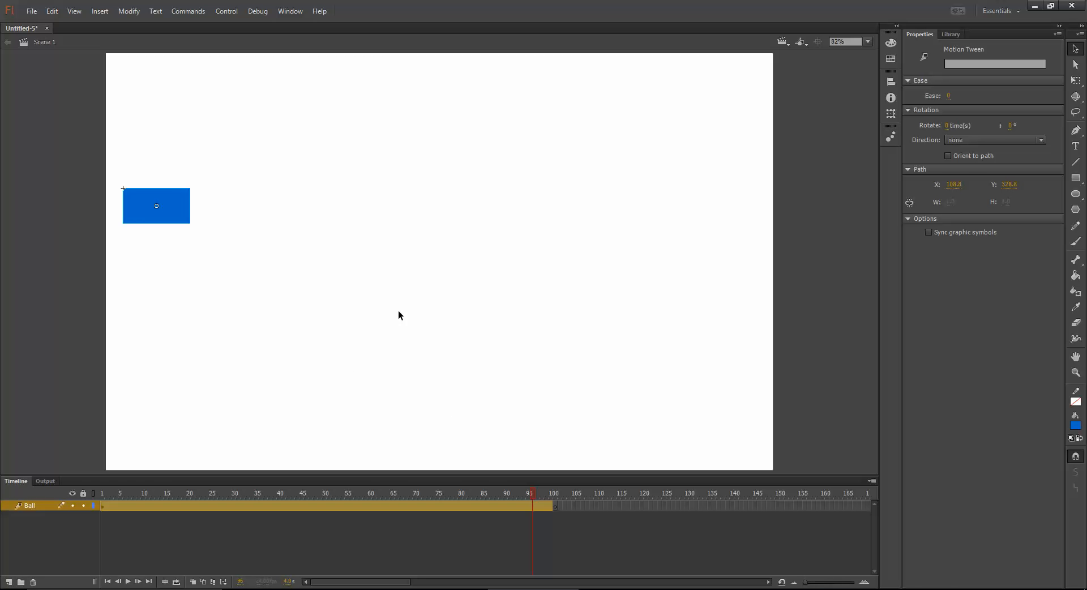
Rename the rectangle's symbol in the library as "Square"
left_click(946, 34)
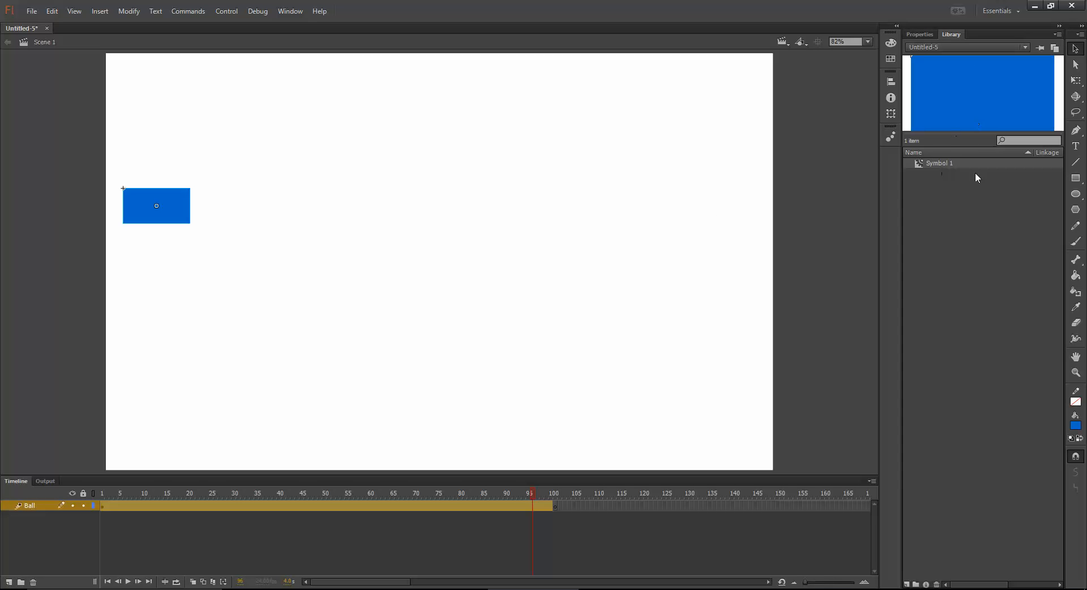
double_click(941, 163)
type("B")
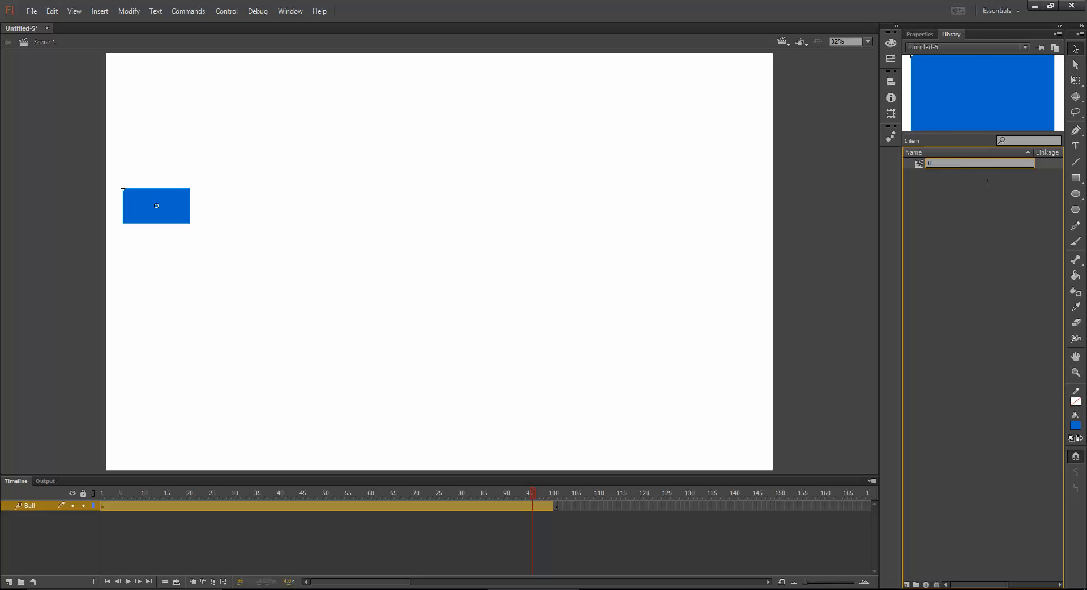
key("BackSpace")
key("BackSpace")
type("Square")
left_click(970, 194)
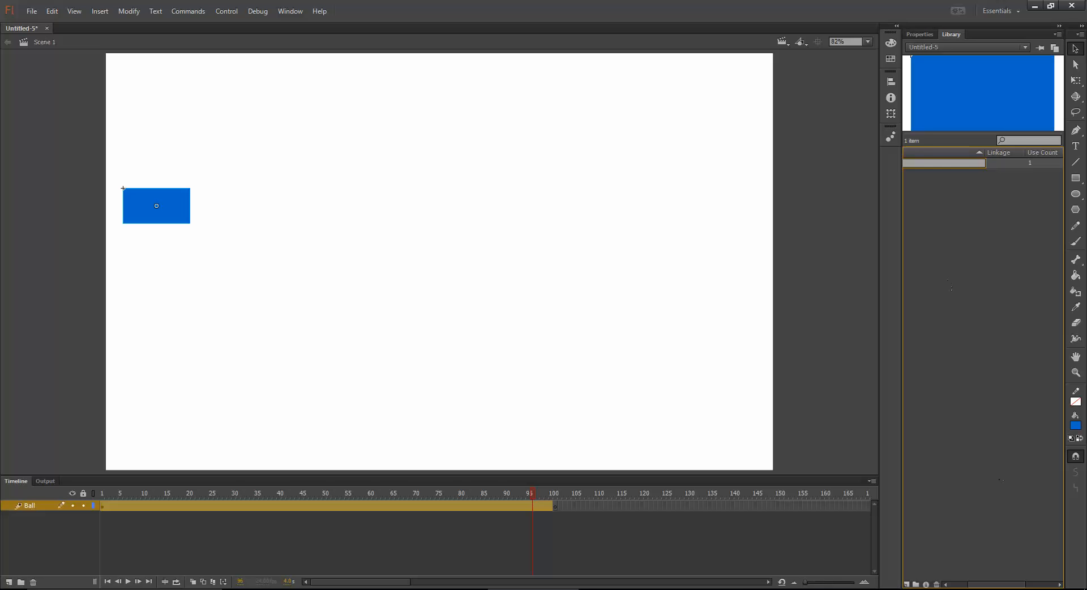
left_click_drag(990, 584, 937, 585)
left_click(990, 250)
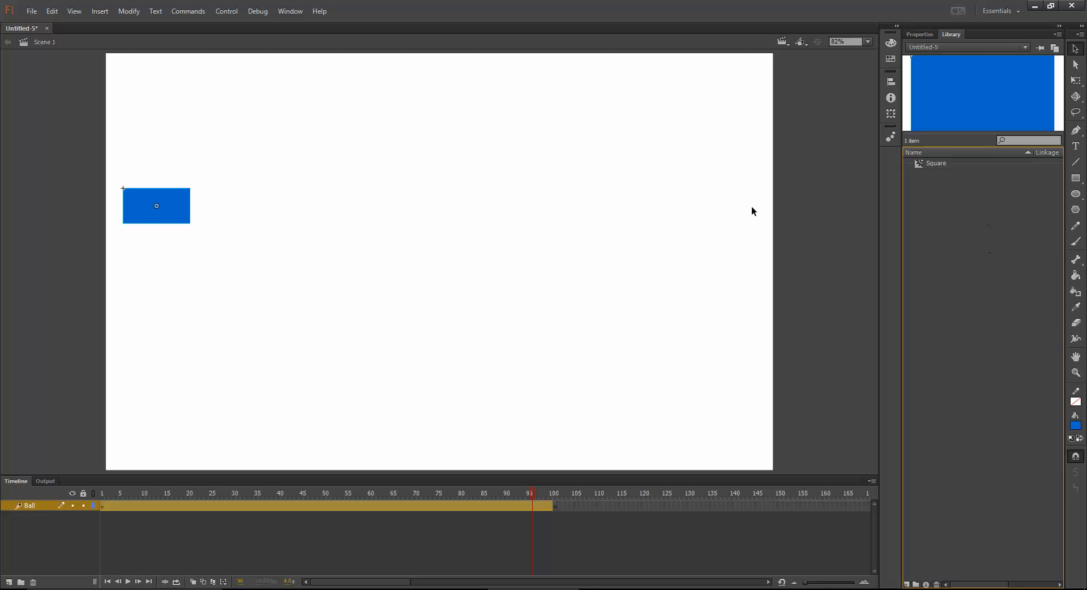
At frame 100, move the square across to the stage's right side and bend its motion path upward into an arc
left_click(550, 506)
left_click(550, 507)
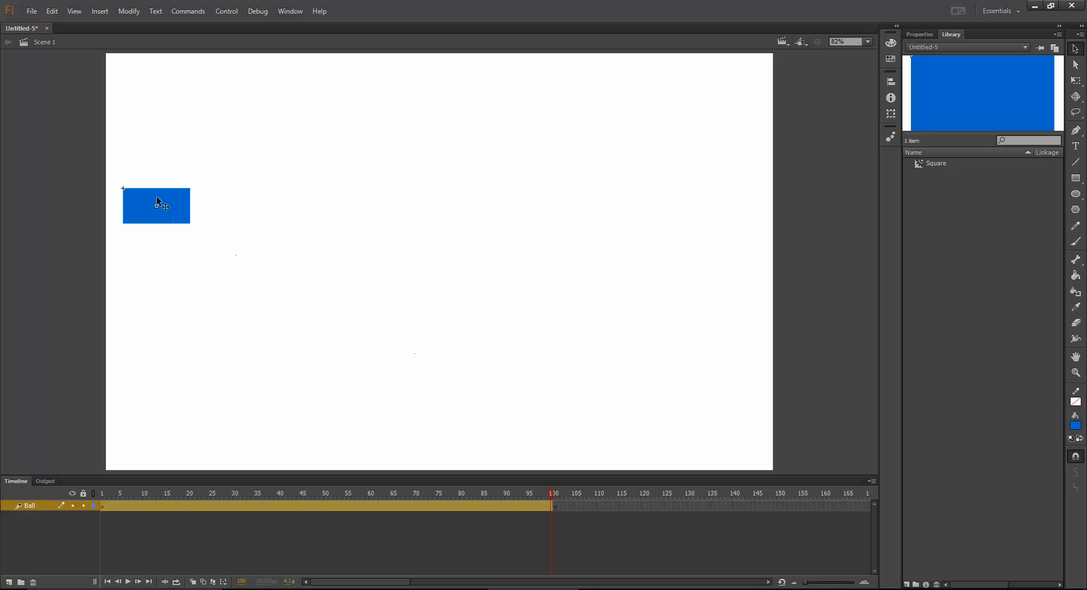
left_click_drag(156, 196, 685, 190)
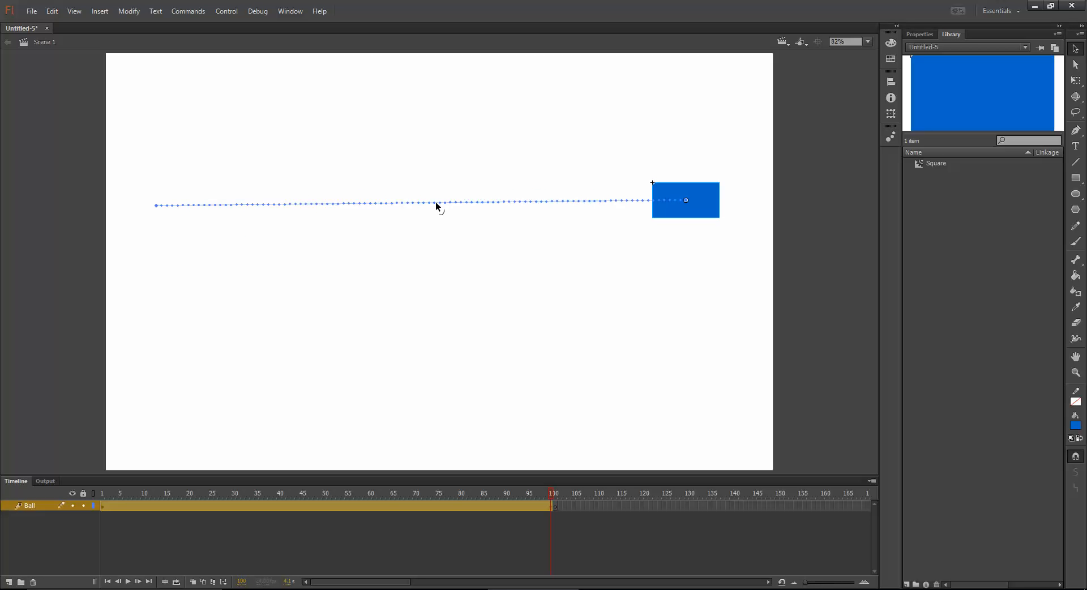
left_click_drag(436, 203, 434, 109)
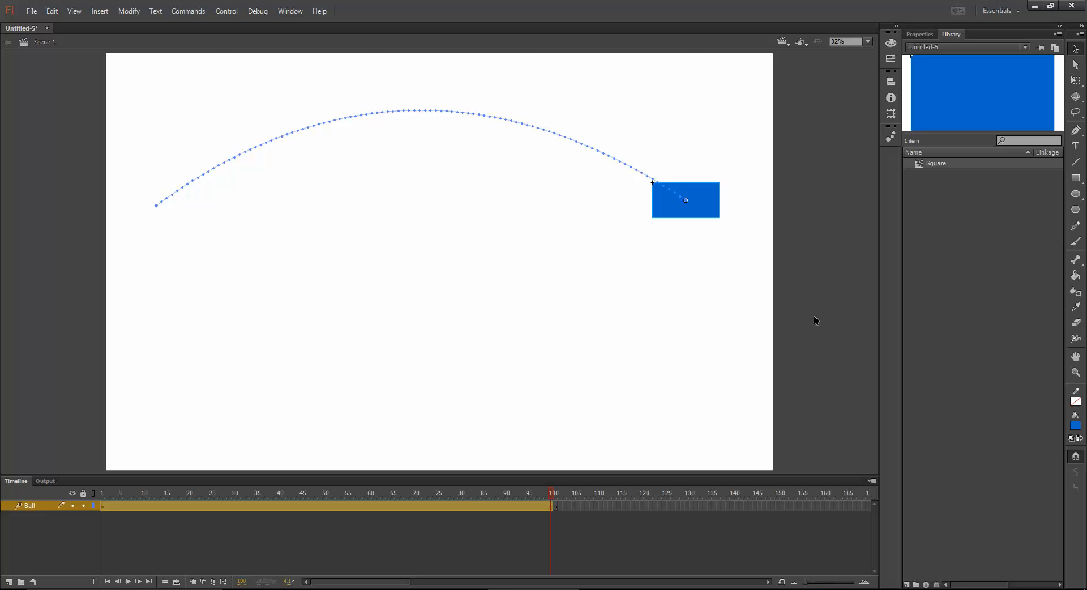
Test the movie to preview the square's arcing motion, and close the preview
key("ctrl+Return")
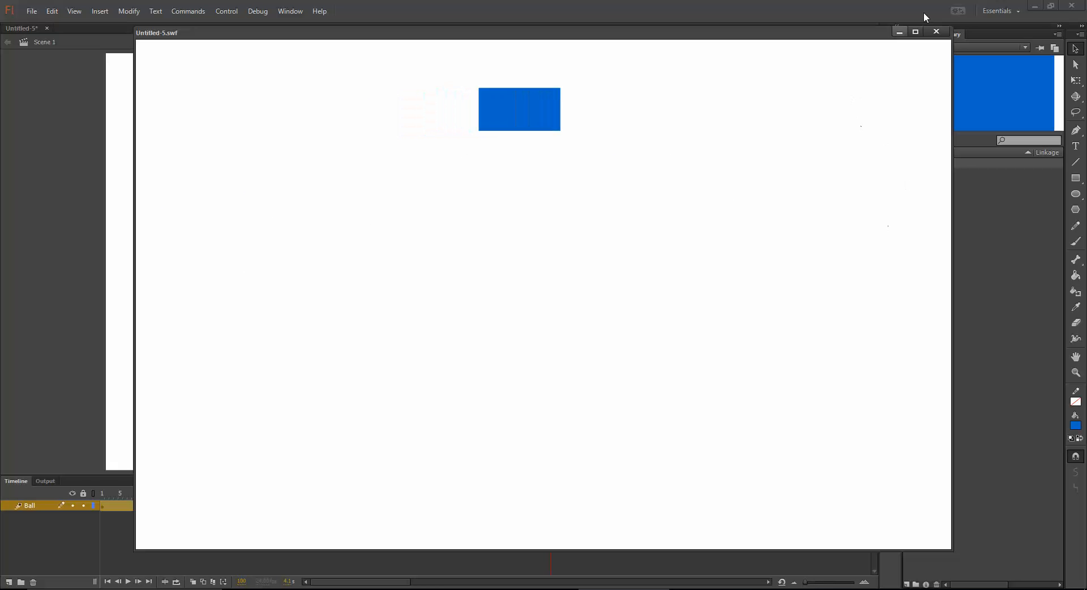
left_click(936, 32)
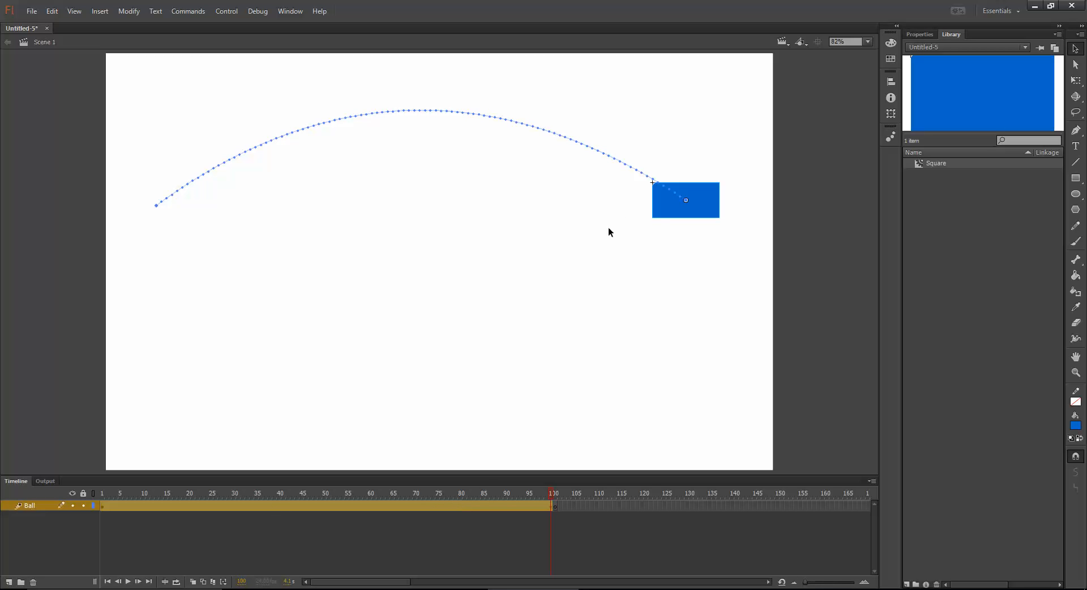
Add a new scene and place a Square instance near the stage's right edge on a new keyframe at frame 101
left_click(100, 11)
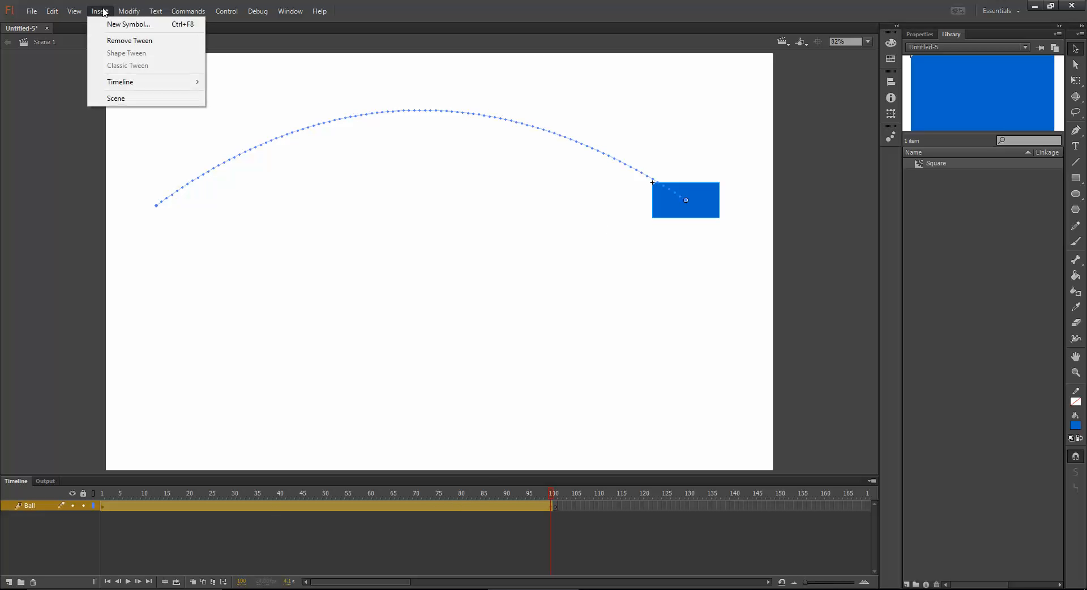
left_click(131, 103)
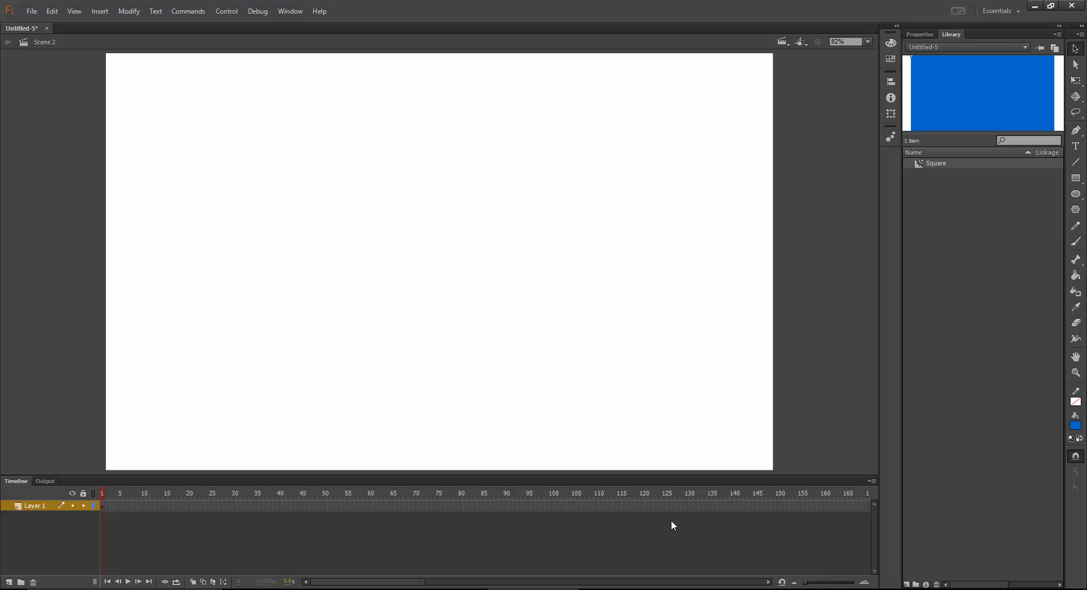
right_click(555, 507)
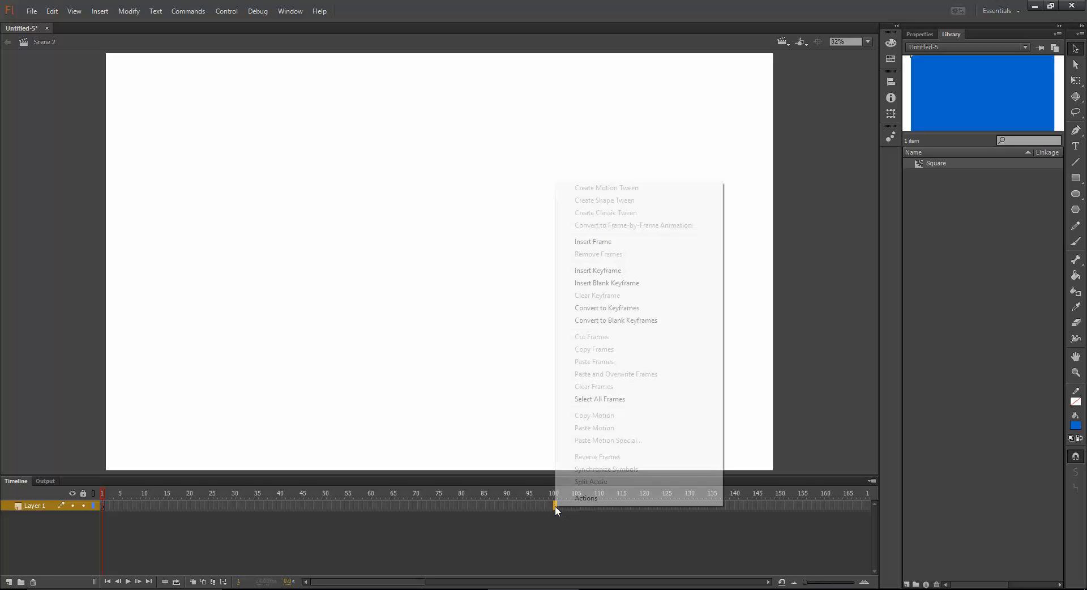
left_click(614, 271)
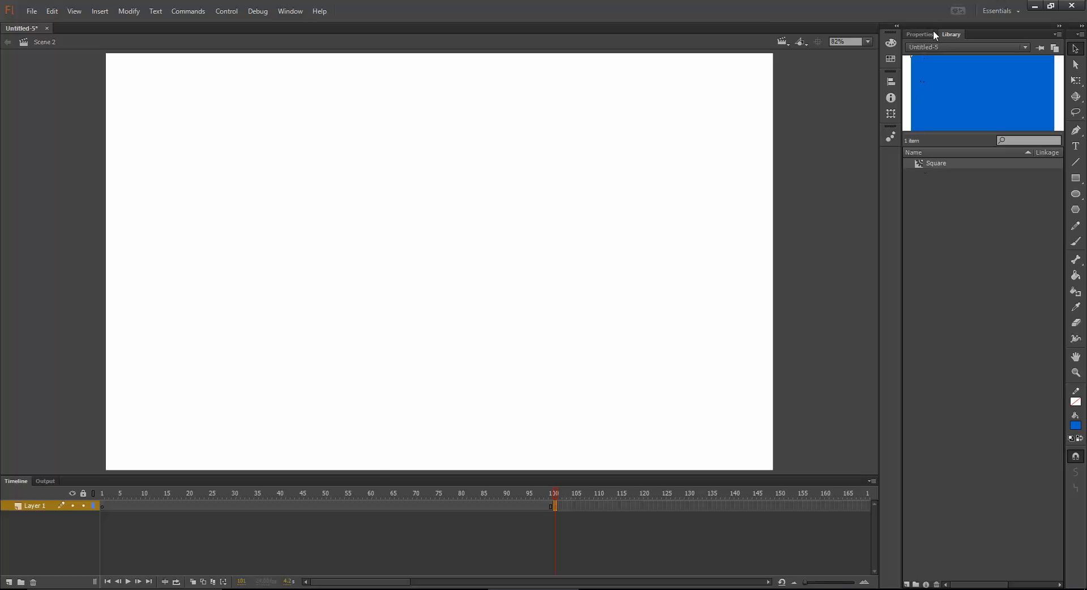
left_click_drag(933, 164, 692, 191)
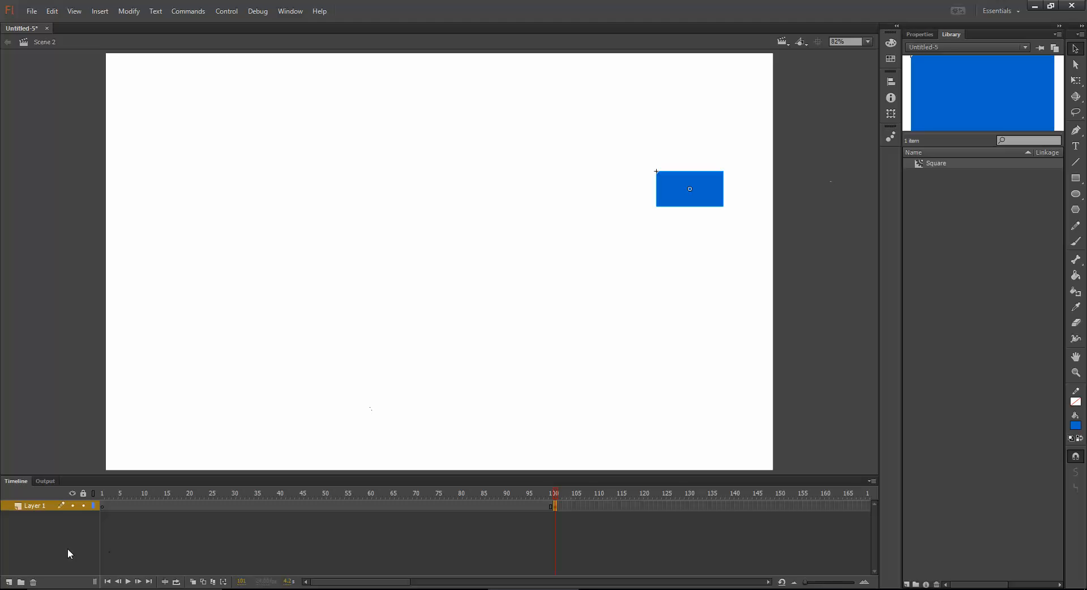
Rename the new scene's layer with a name beginning with "Square" instead of "Ball"
double_click(36, 505)
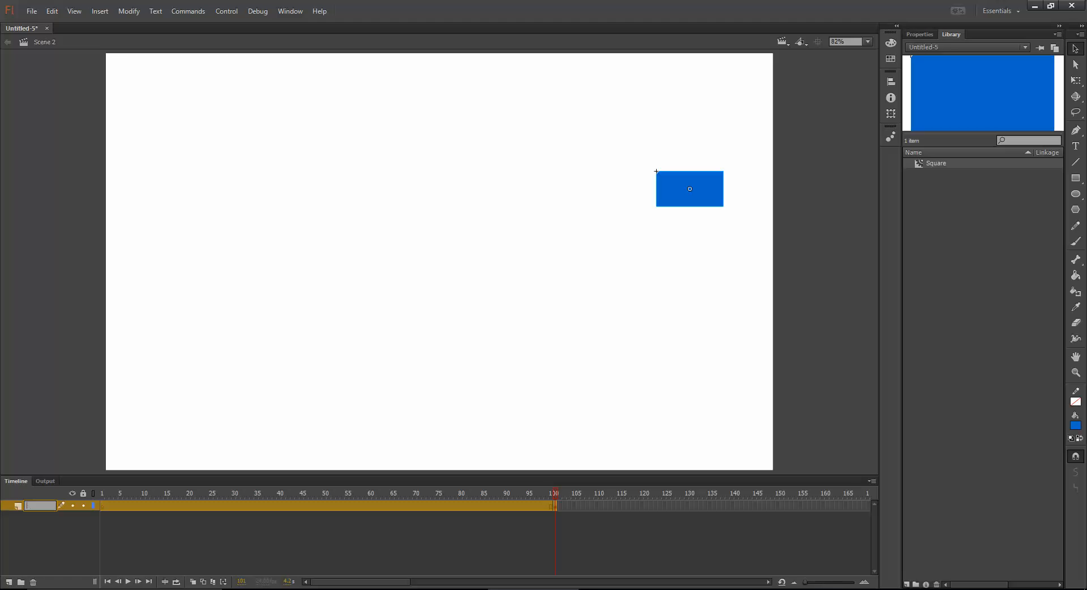
type("Ball going down")
left_click_drag(37, 502, 16, 504)
left_click(33, 505)
double_click(32, 505)
type("Square ...")
left_click(805, 321)
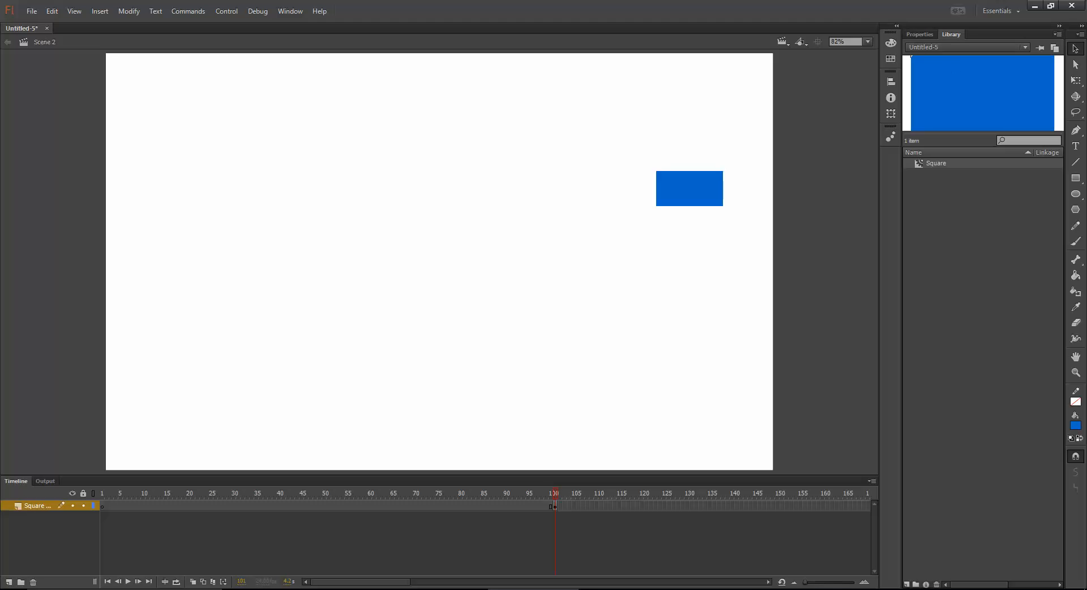
left_click(550, 506)
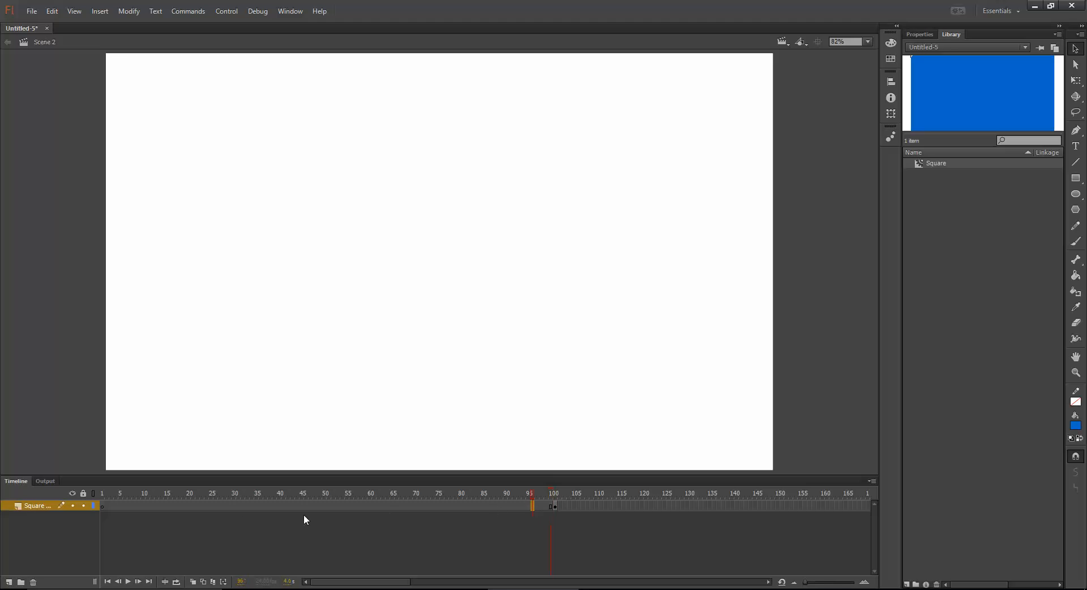
left_click(101, 506)
left_click(555, 505)
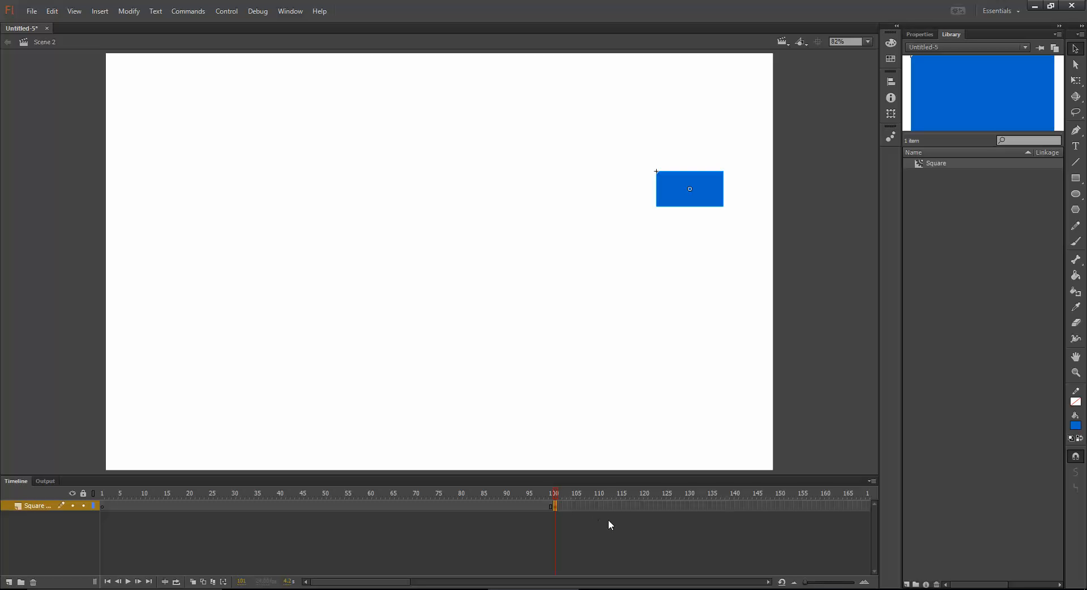
left_click_drag(554, 494, 364, 494)
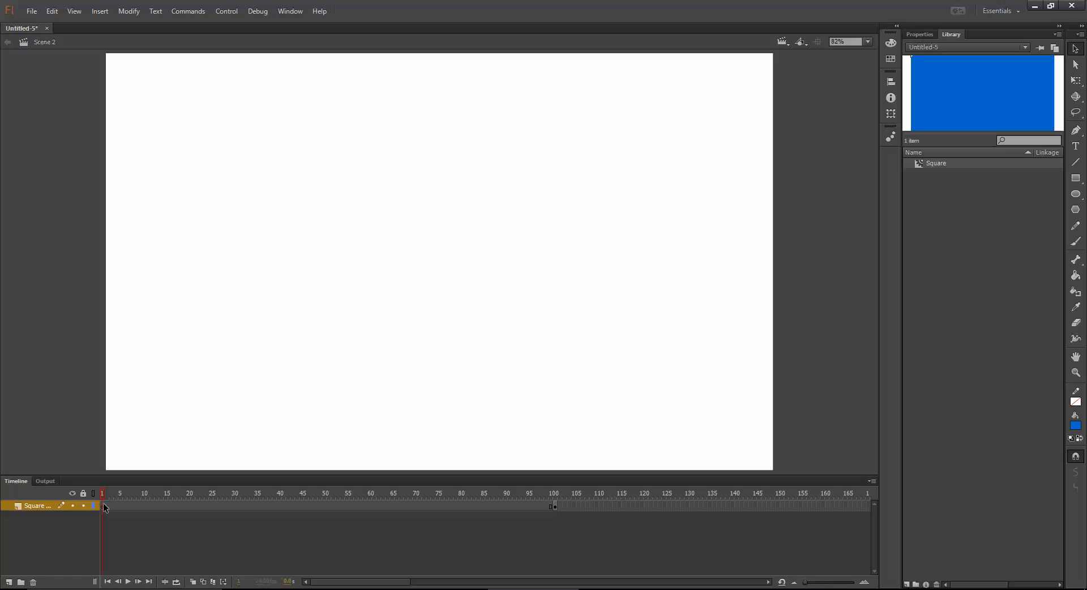
Place a Square instance near the stage's upper right on frame 1, and rename the library symbol as Rectangle
left_click_drag(930, 165, 670, 169)
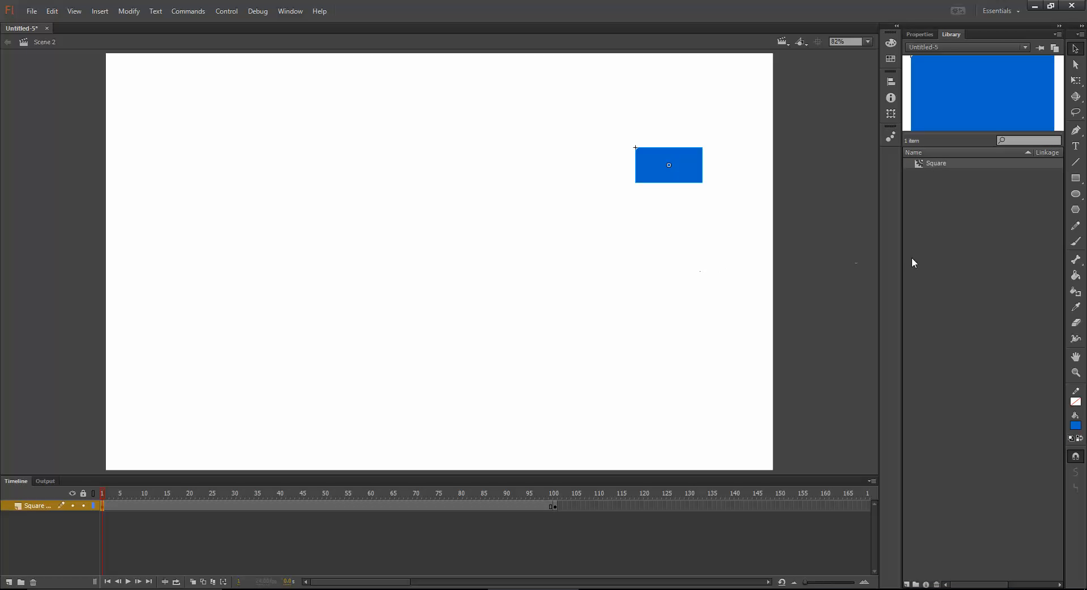
double_click(937, 163)
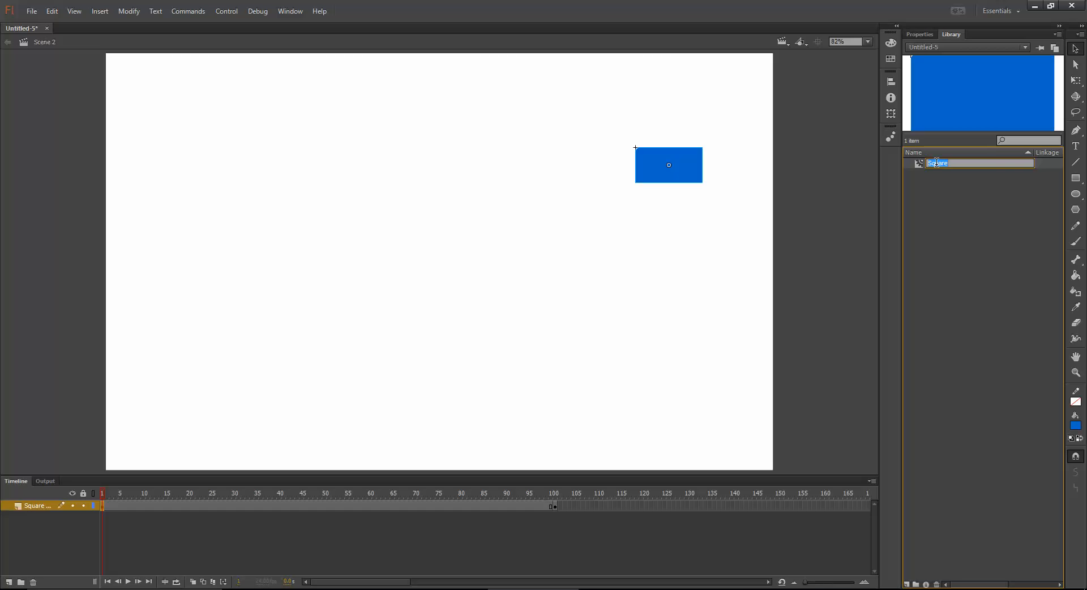
type("Rectangle")
left_click(1034, 287)
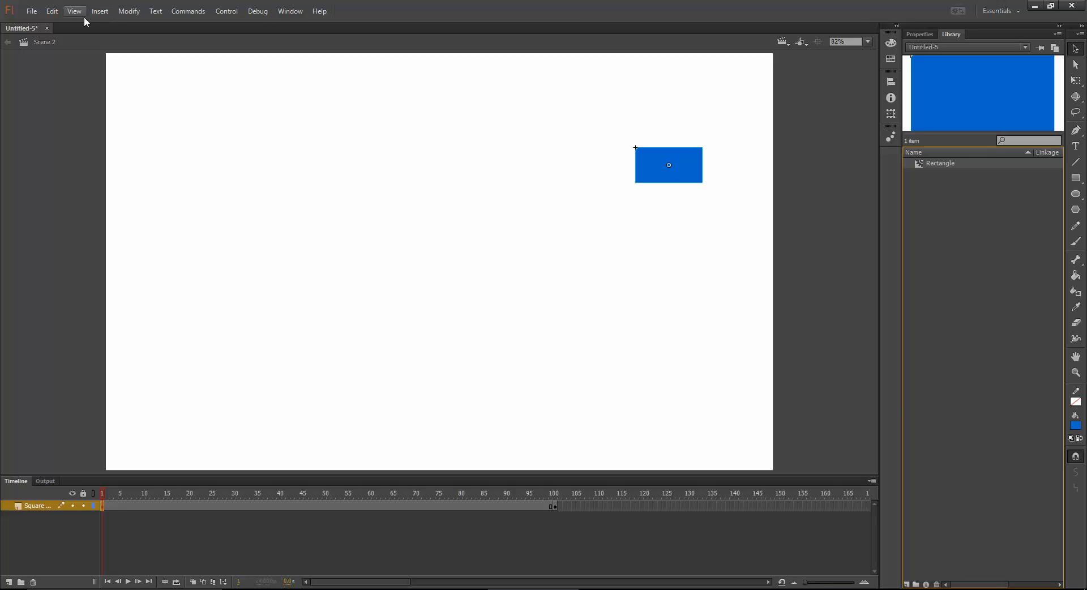
Bring up the document's scene list and rename Scene 1 as "Intro"
left_click(5, 43)
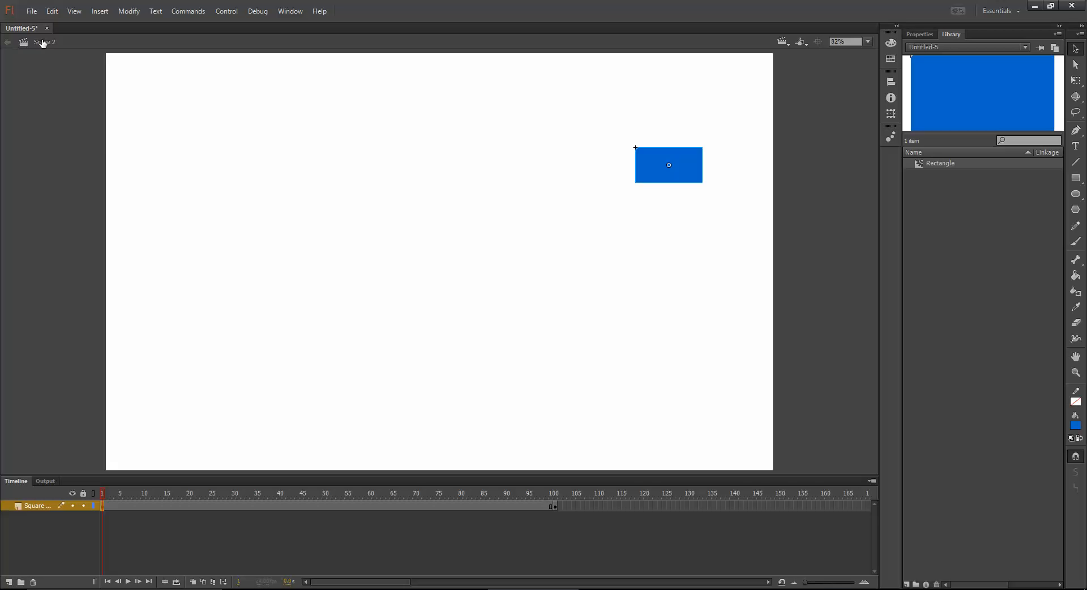
left_click(105, 13)
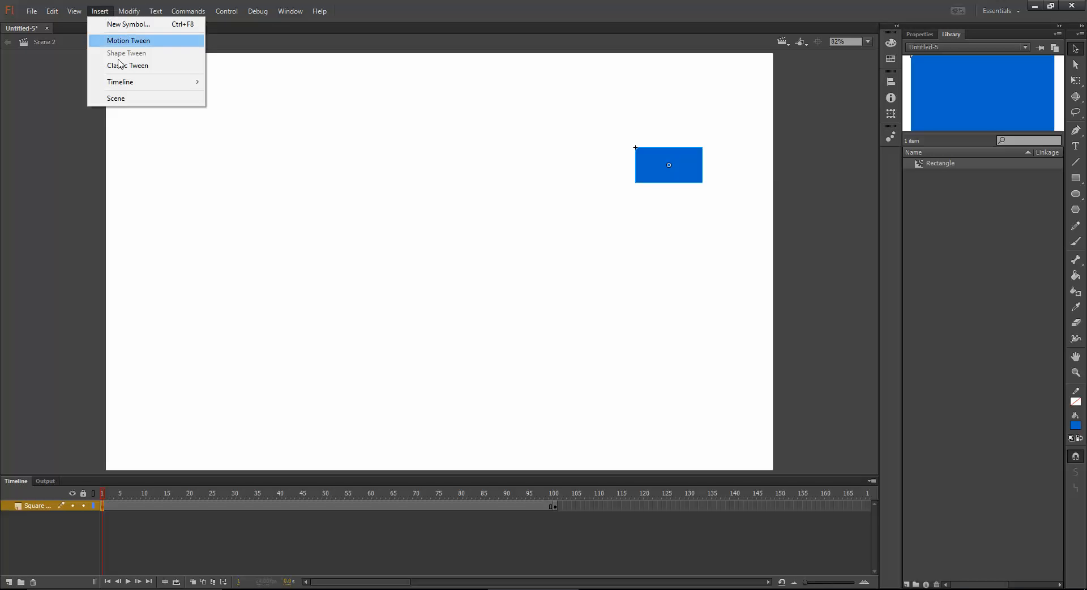
mouse_move(138, 88)
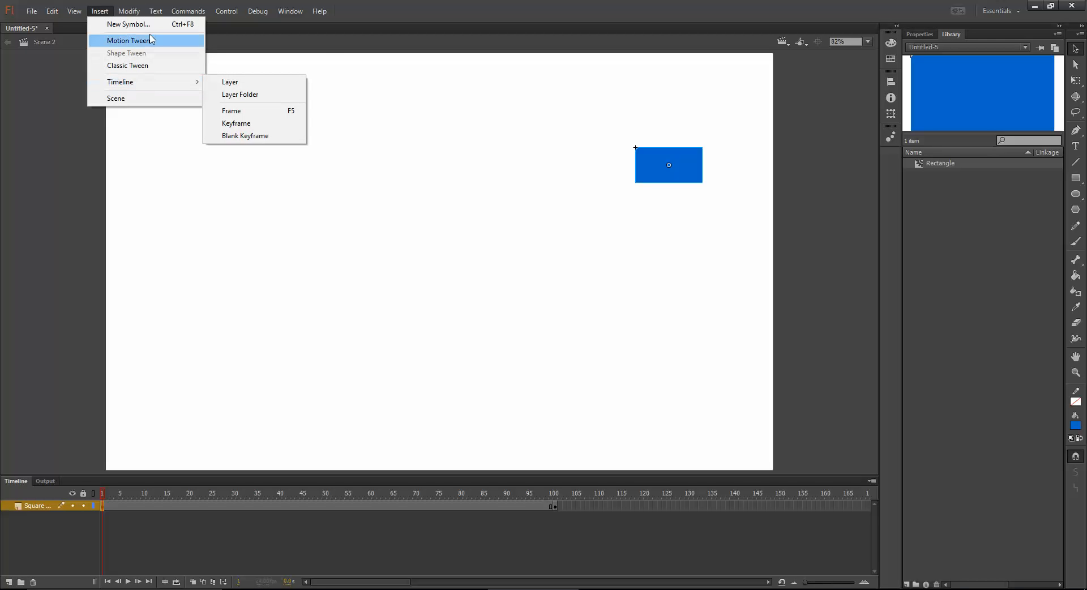
mouse_move(295, 15)
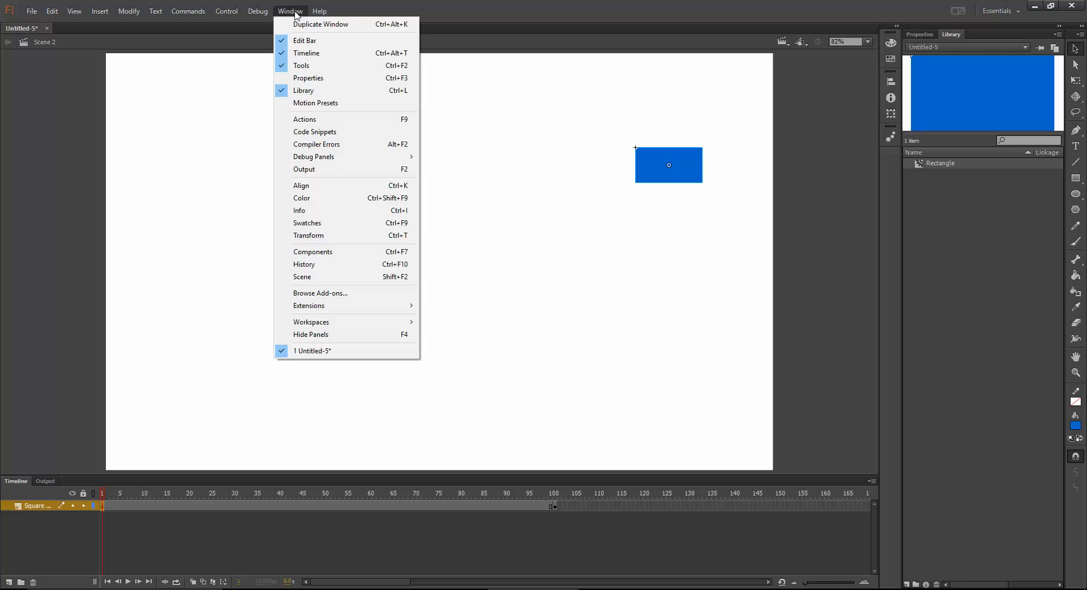
left_click(349, 278)
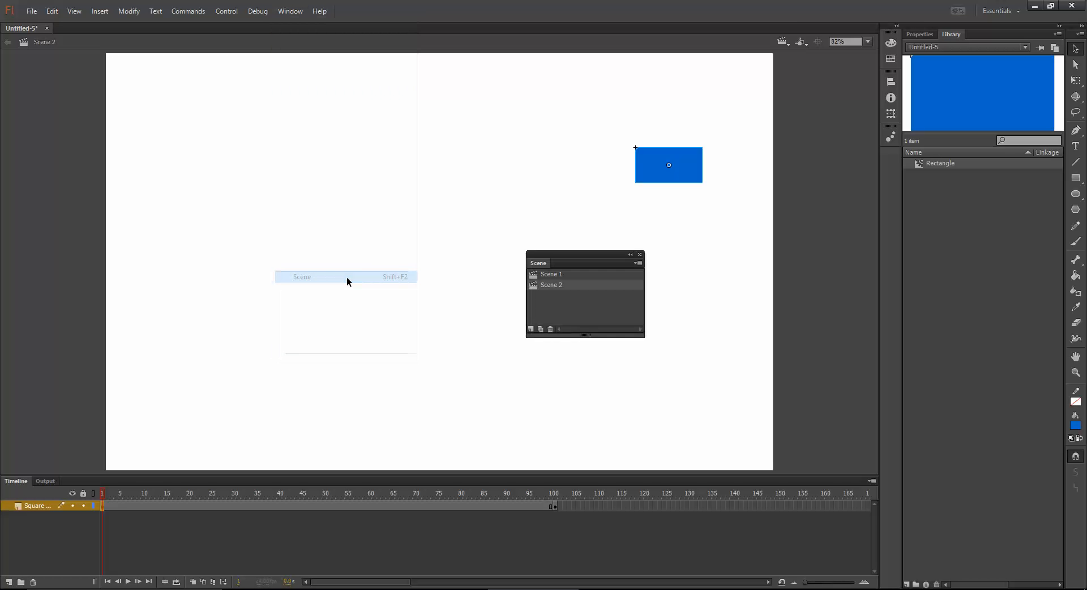
left_click(554, 277)
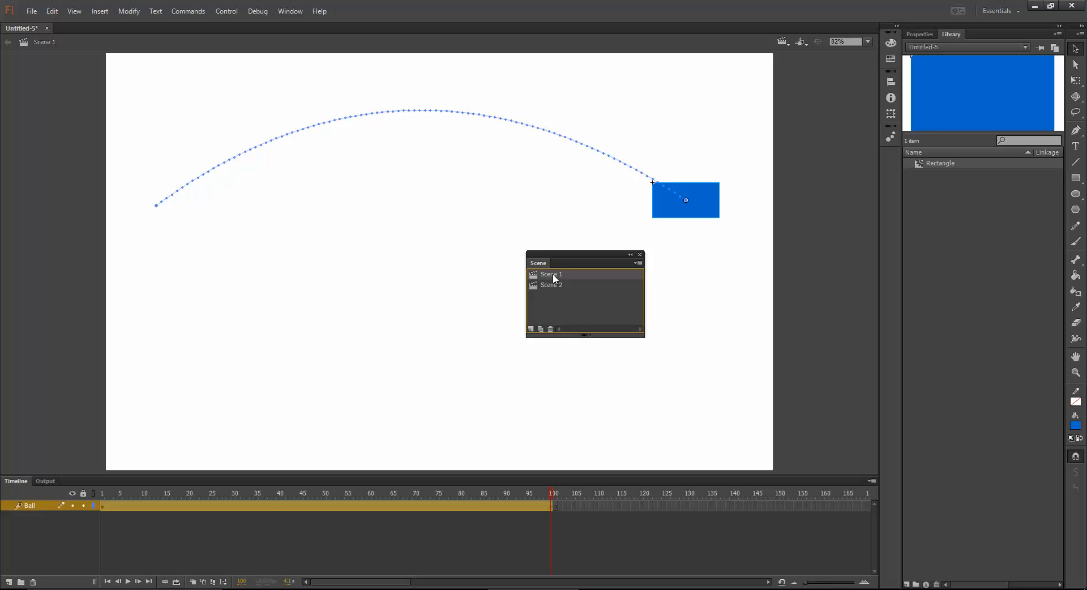
double_click(554, 276)
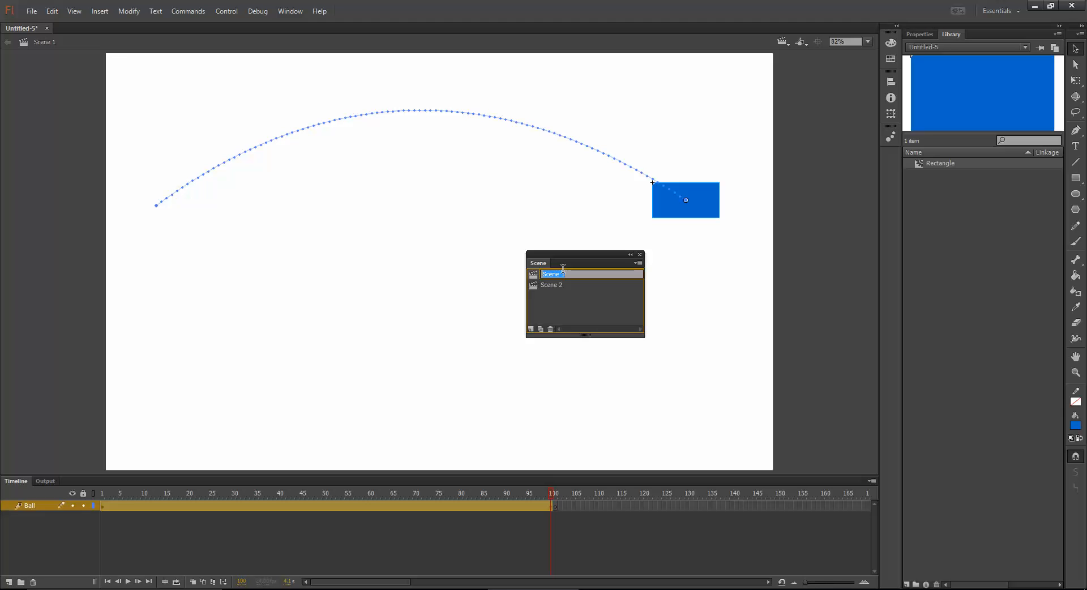
type("Intro")
Rename Scene 2 as "going down"
double_click(564, 285)
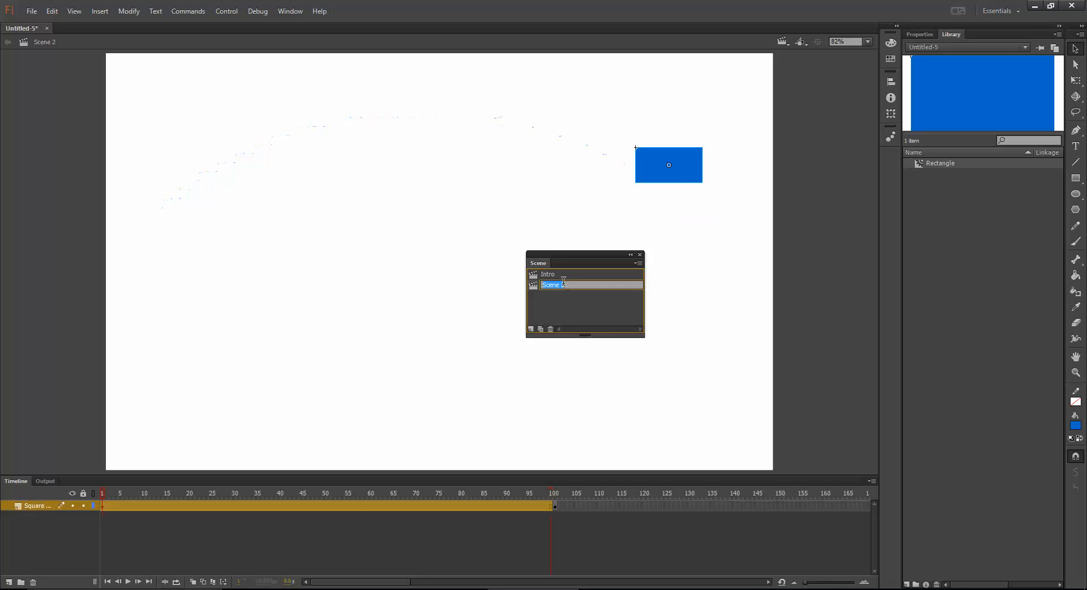
key("BackSpace")
type("going down")
key("Return")
Rename the Intro scene's layer as "Rectangle moving" instead of "Ball"
left_click(568, 274)
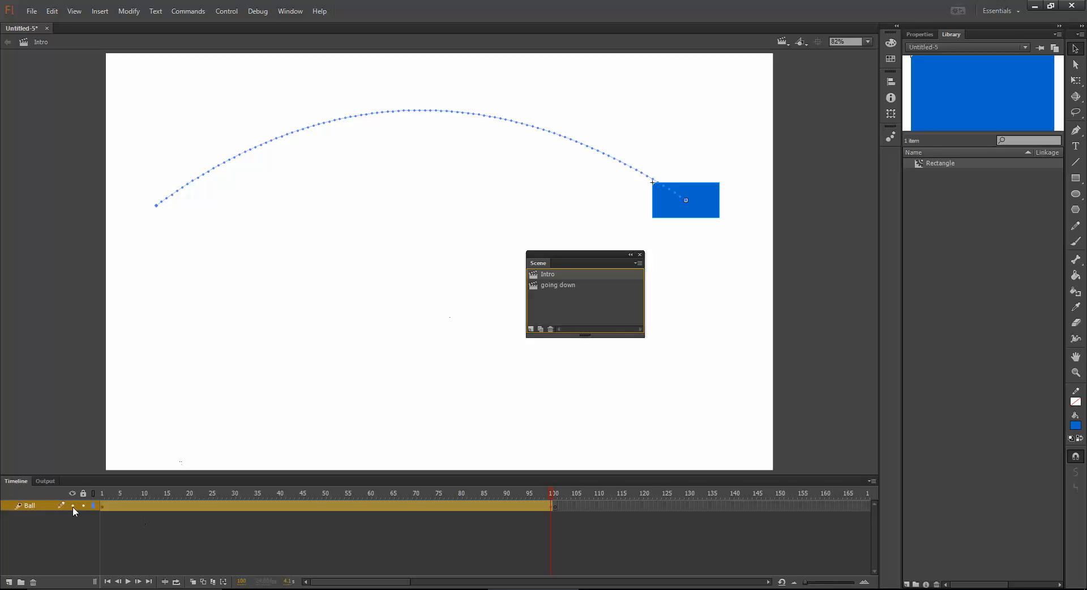
left_click(31, 506)
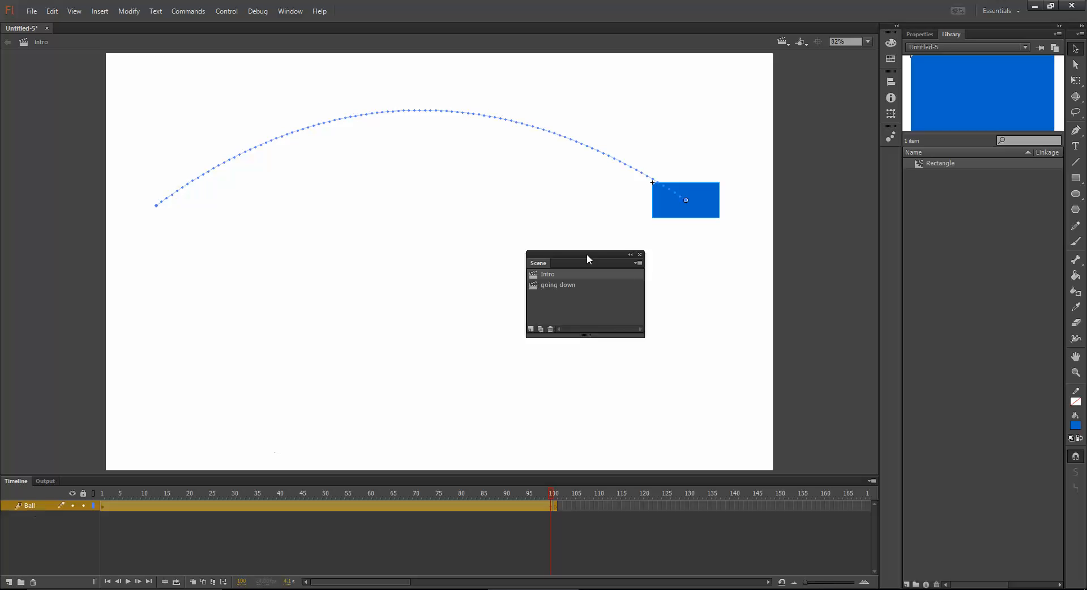
left_click_drag(611, 260, 924, 260)
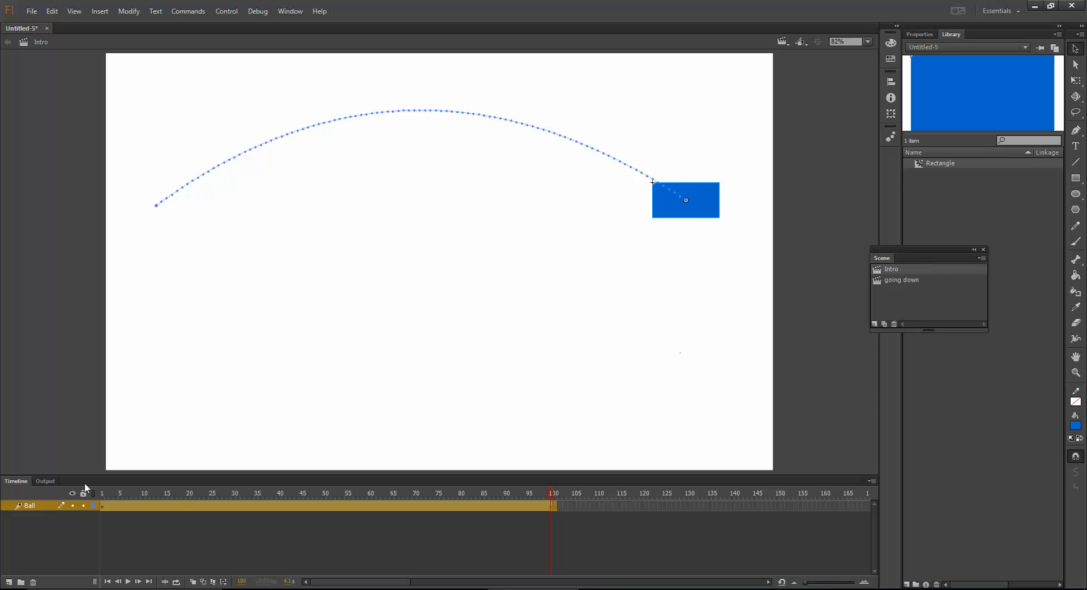
double_click(30, 506)
type("Re")
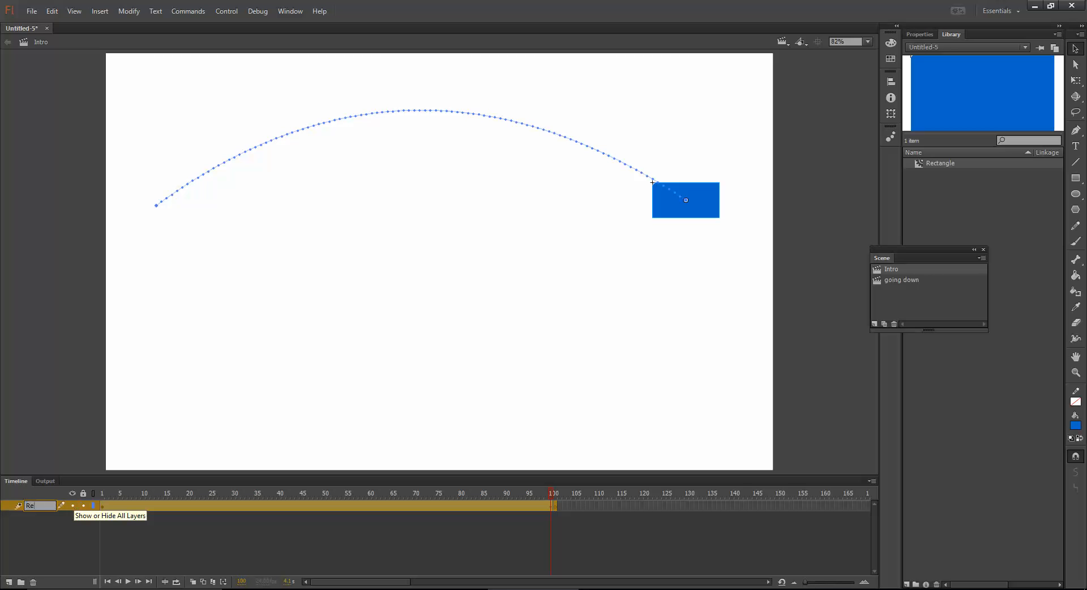
type("ctangle moving")
left_click(148, 467)
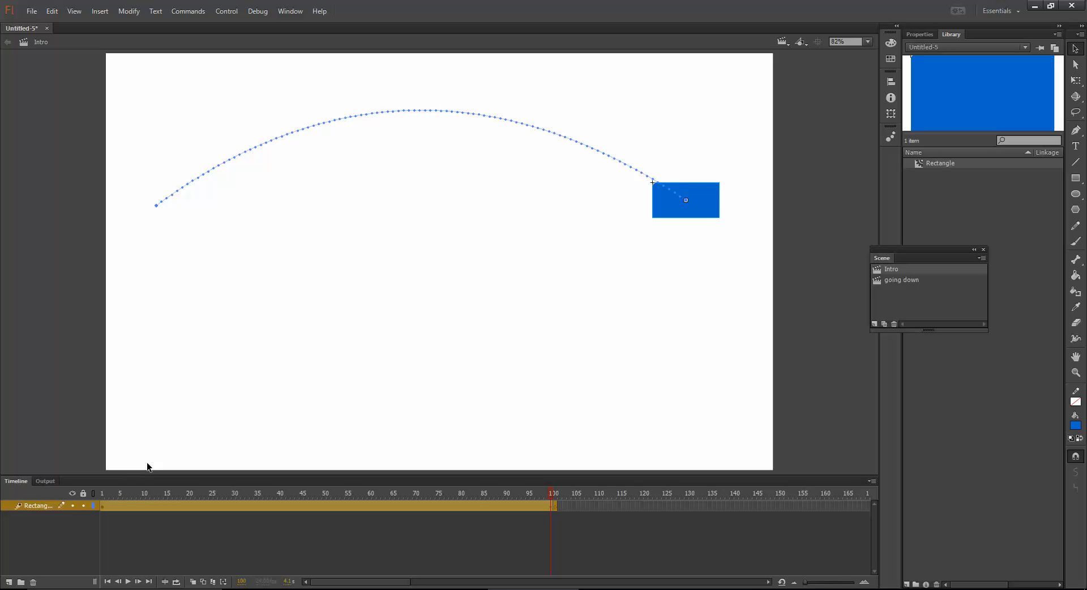
In the going down scene, create a motion tween and move the rectangle straight down near the stage's lower edge at frame 1
double_click(894, 278)
left_click(895, 294)
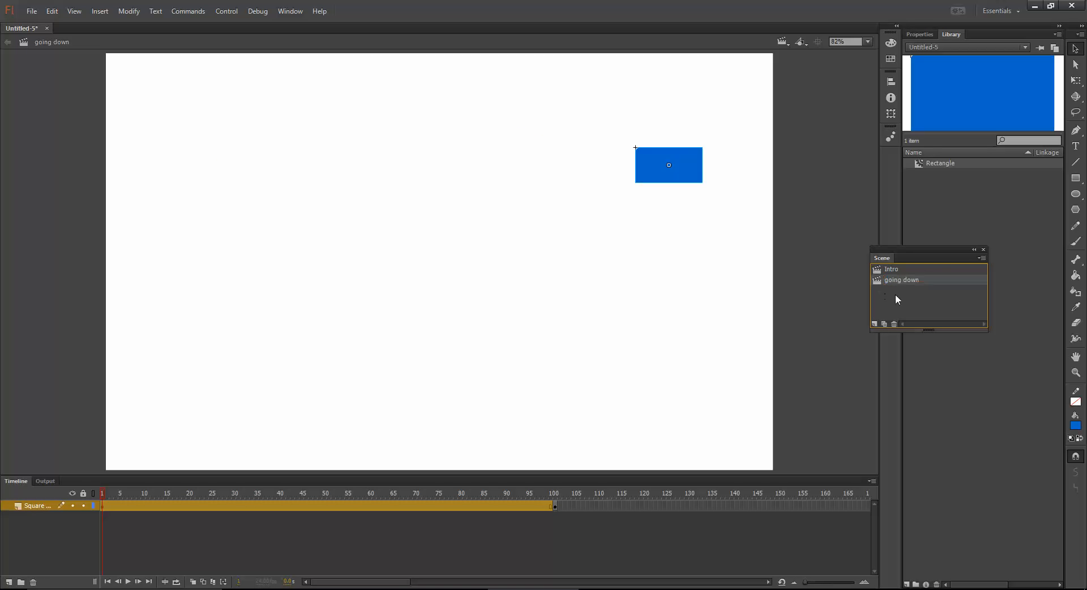
left_click_drag(952, 247, 1012, 406)
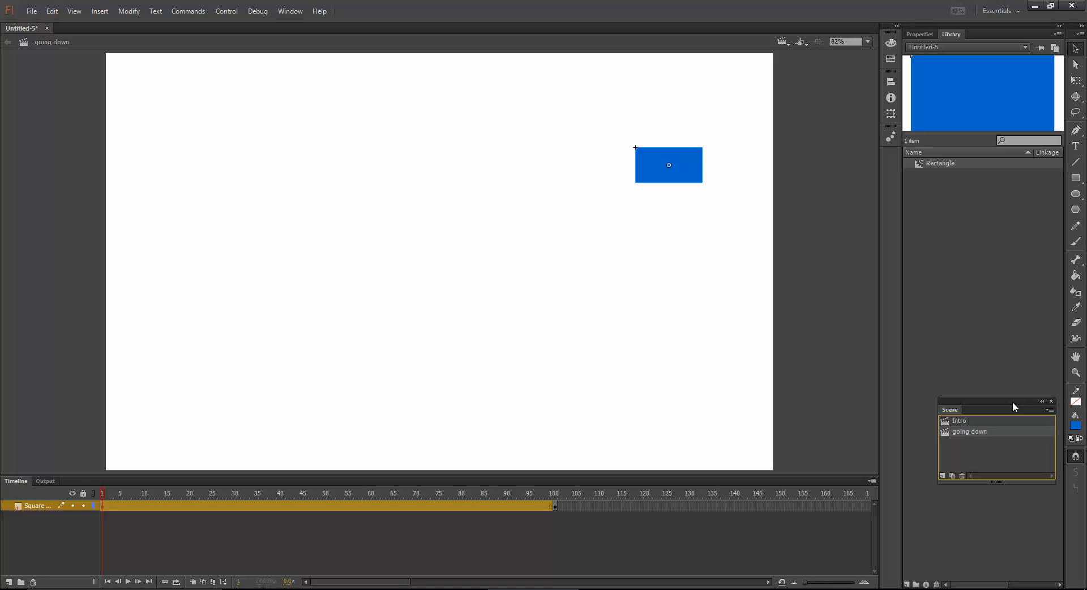
right_click(540, 507)
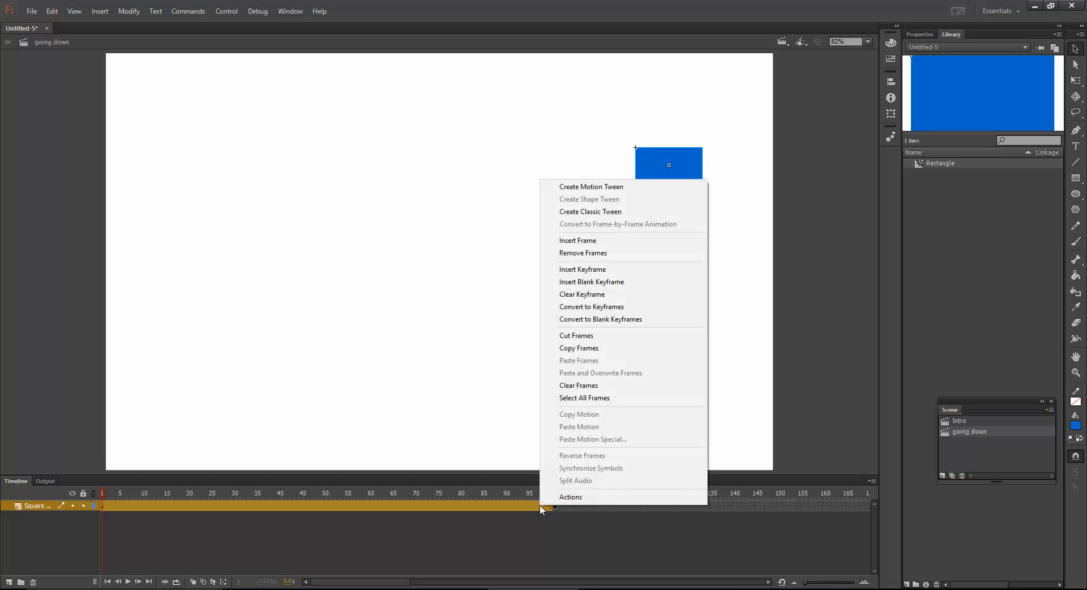
left_click(634, 182)
left_click_drag(684, 162, 684, 418)
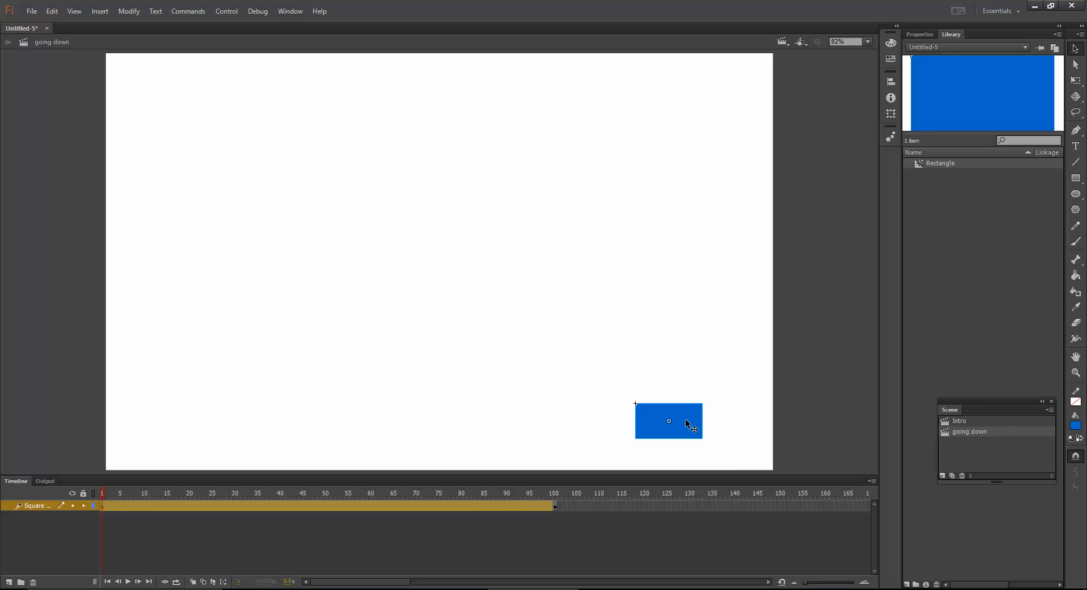
At frame 100 of the going down scene, move the rectangle straight up to the upper part of the stage
left_click(548, 504)
right_click(549, 504)
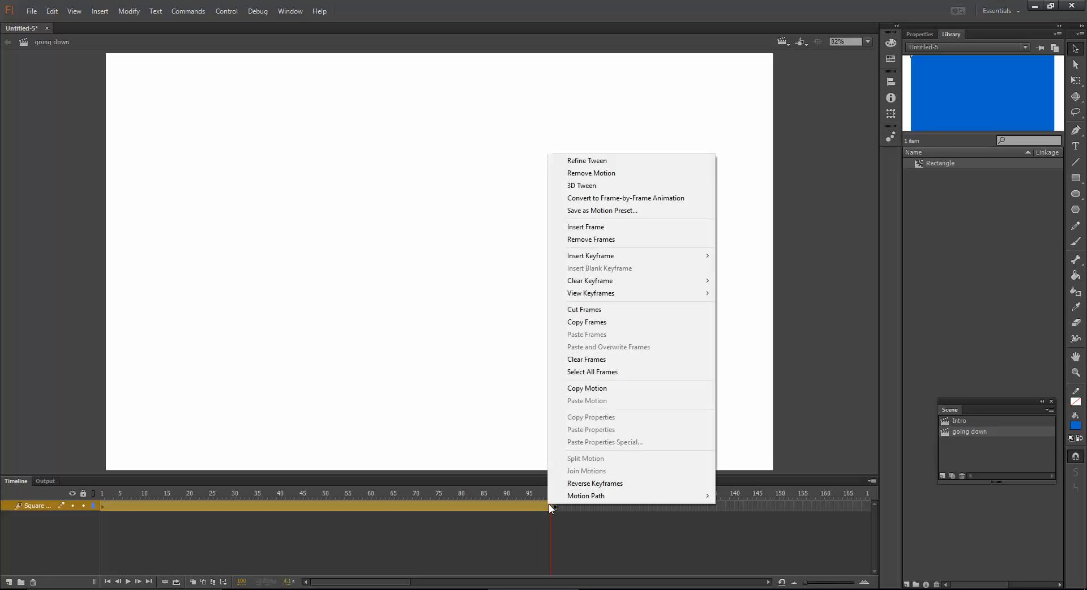
left_click(528, 507)
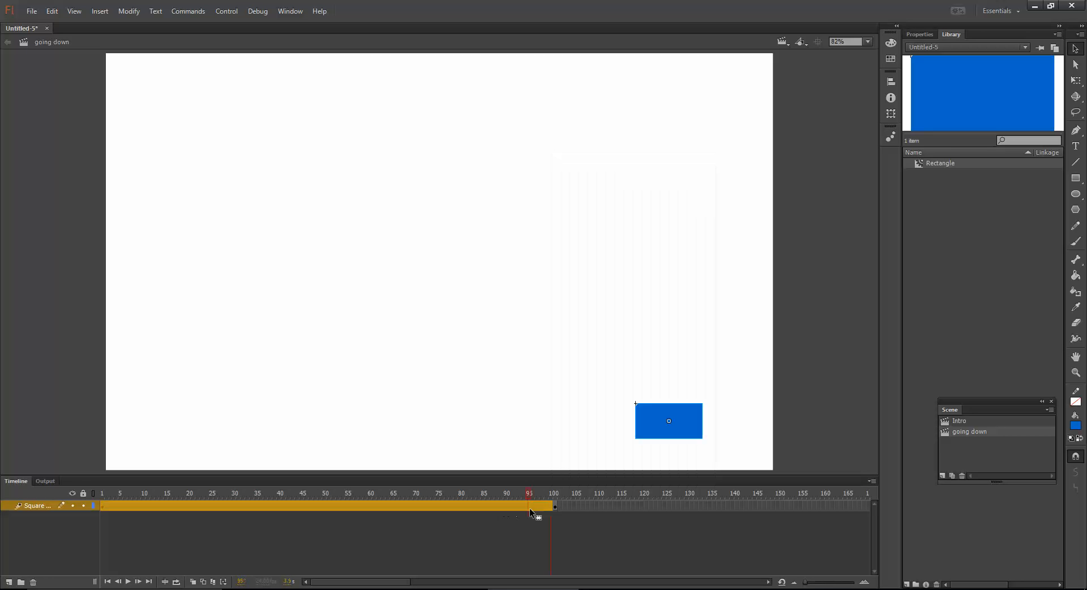
left_click(550, 505)
left_click_drag(658, 412, 660, 176)
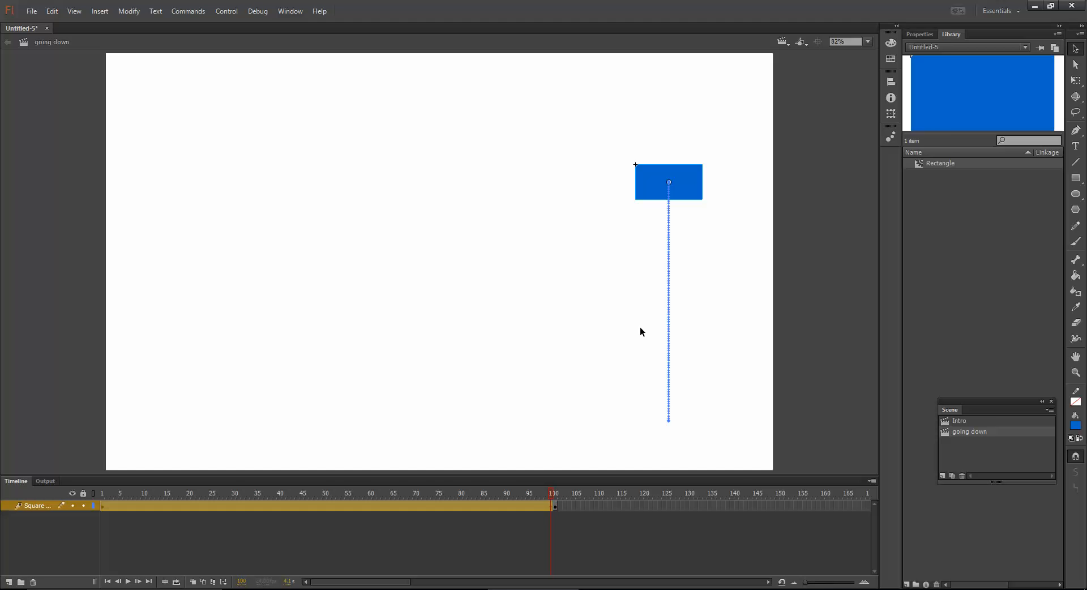
Test the movie to preview both scenes in sequence, and close the preview
key("ctrl+Return")
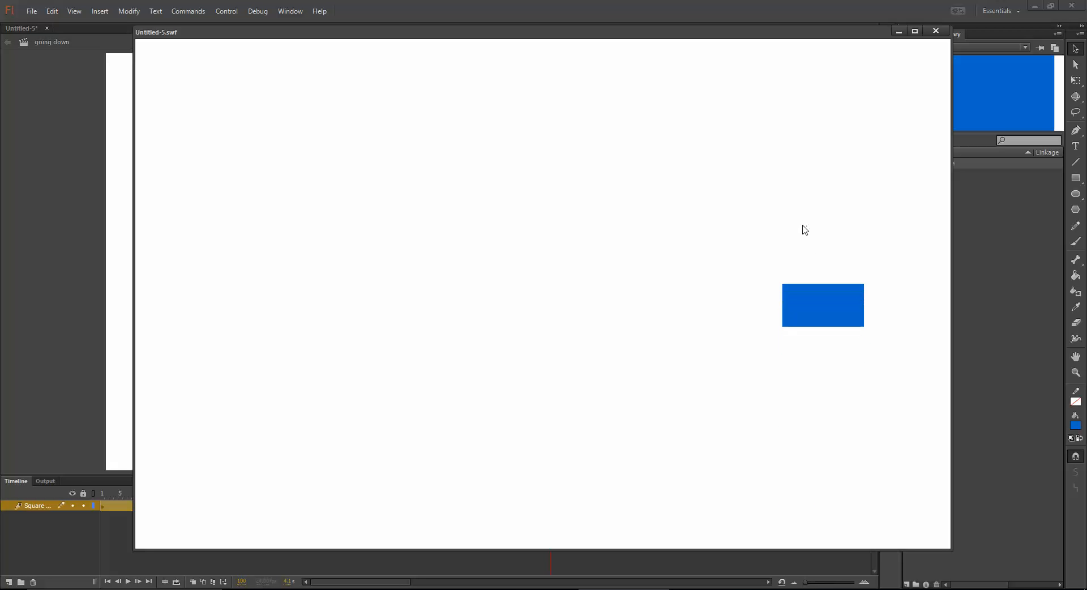
left_click(936, 32)
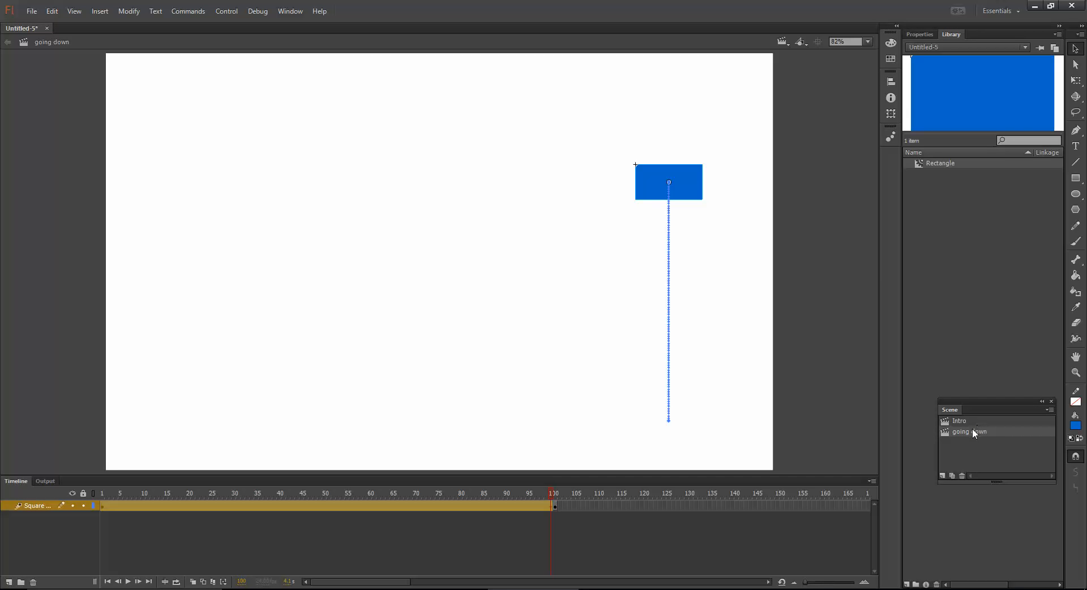
Test the movie with the going down scene placed ahead of Intro, and restore the original scene order
left_click_drag(973, 430, 971, 418)
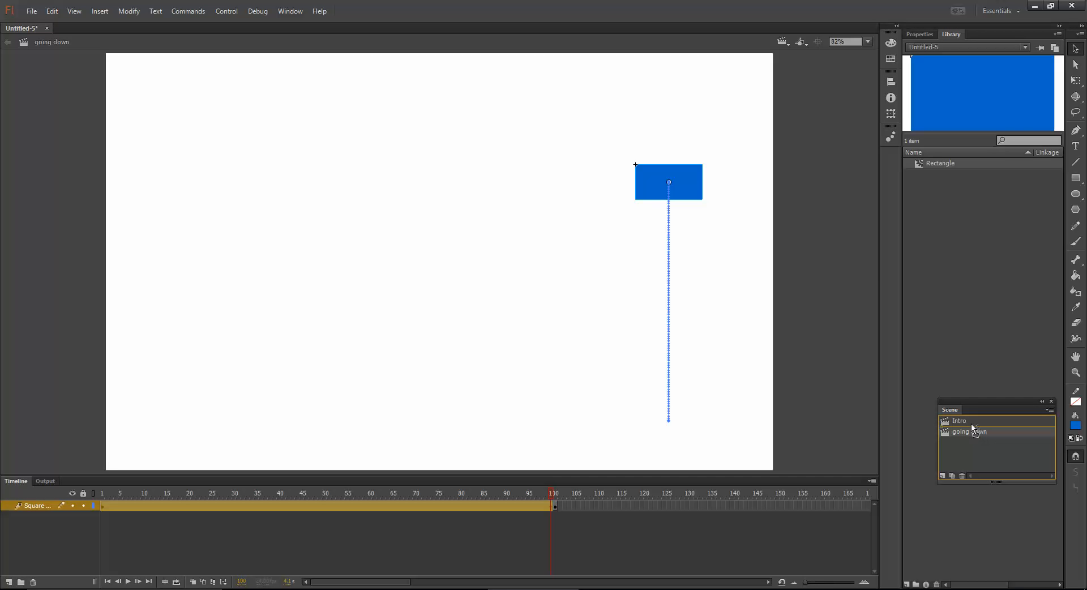
left_click_drag(971, 425, 971, 415)
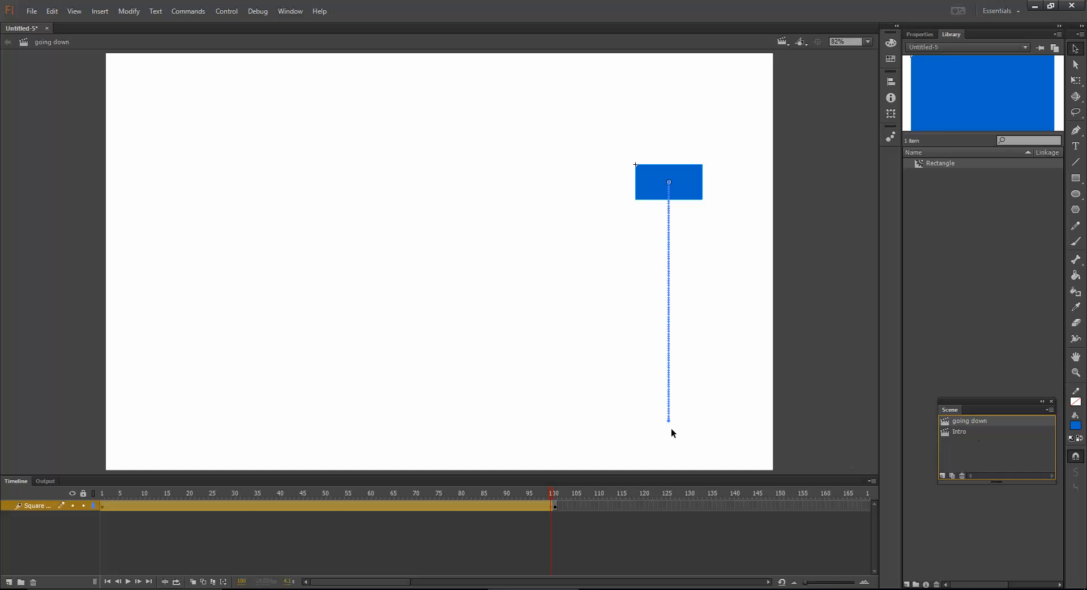
key("ctrl+Return")
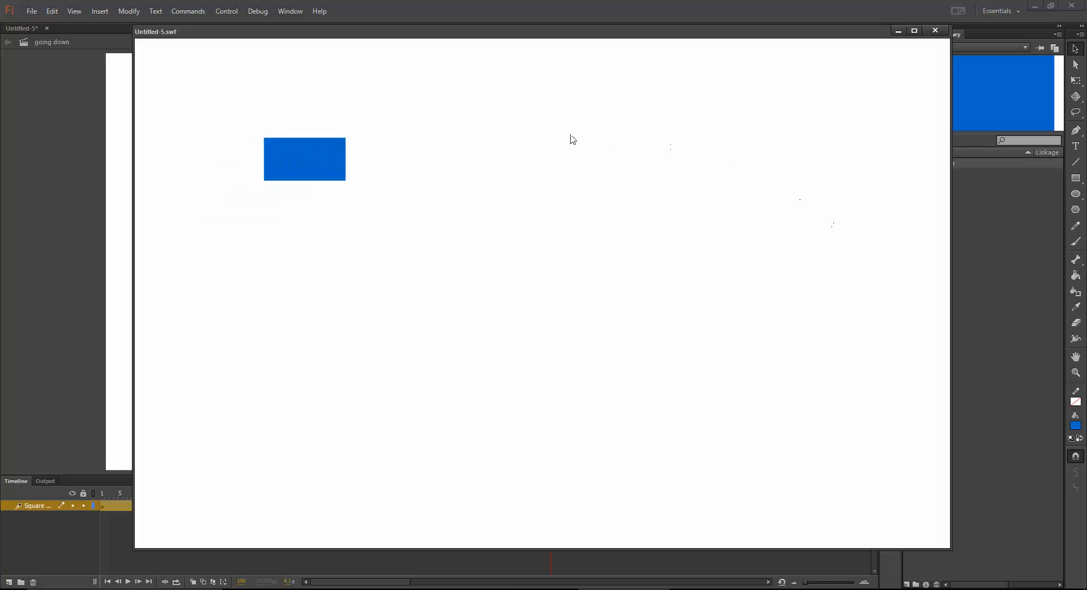
left_click(935, 30)
left_click_drag(957, 420, 963, 435)
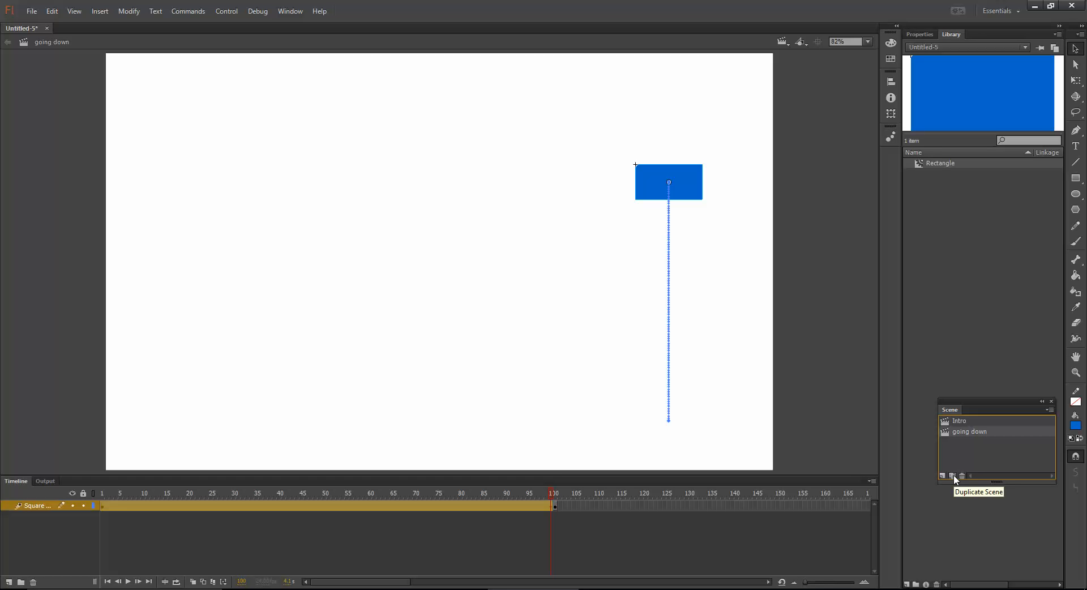
Duplicate the Intro scene
left_click(970, 420)
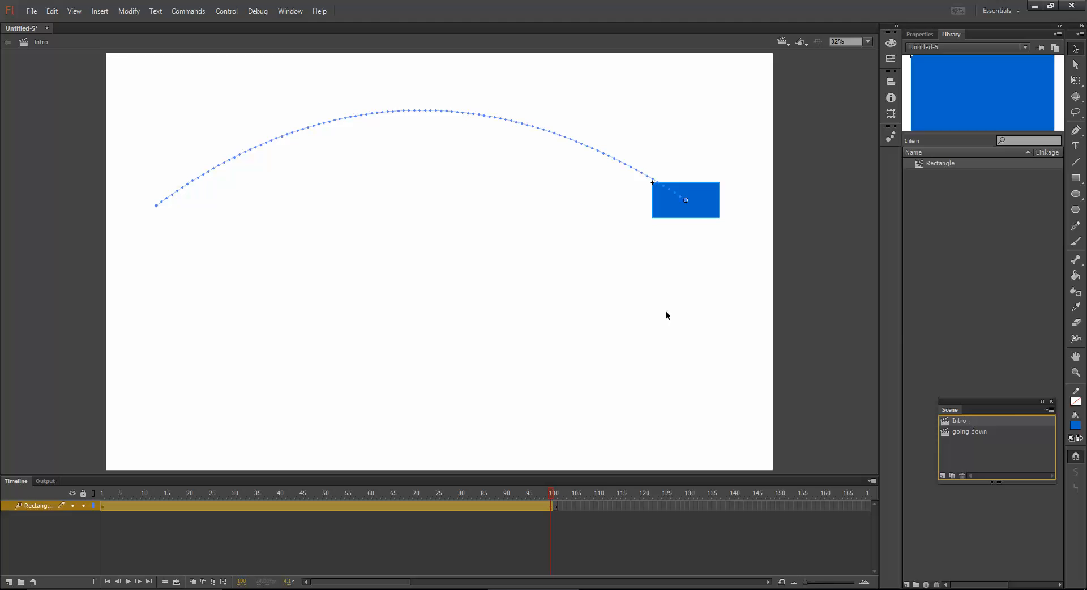
left_click(953, 475)
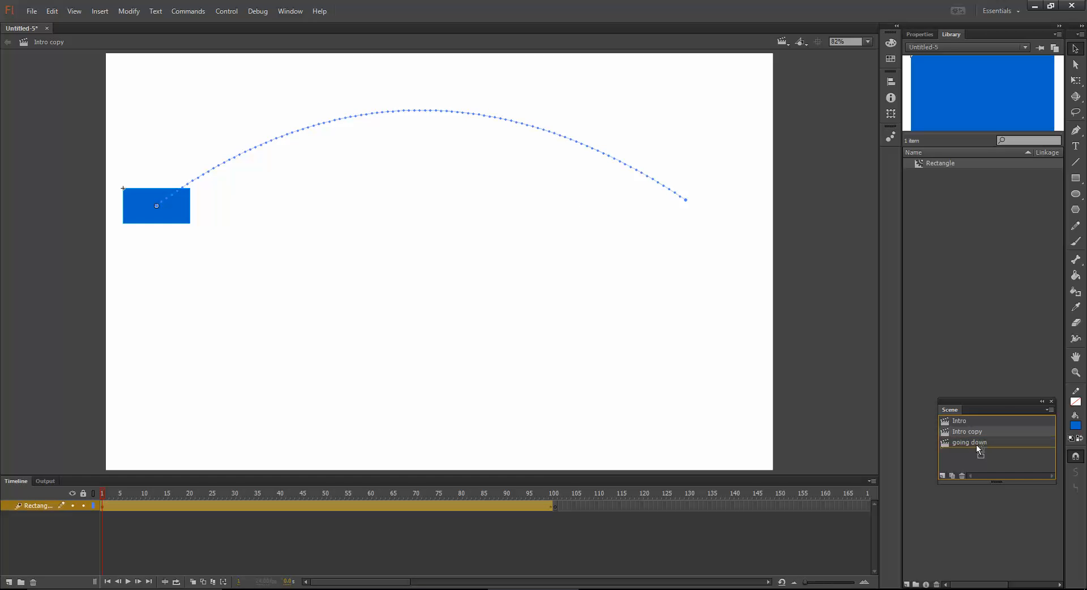
Compare the Intro scene with its copy by switching between them, and check the copy at frame 100
left_click(969, 422)
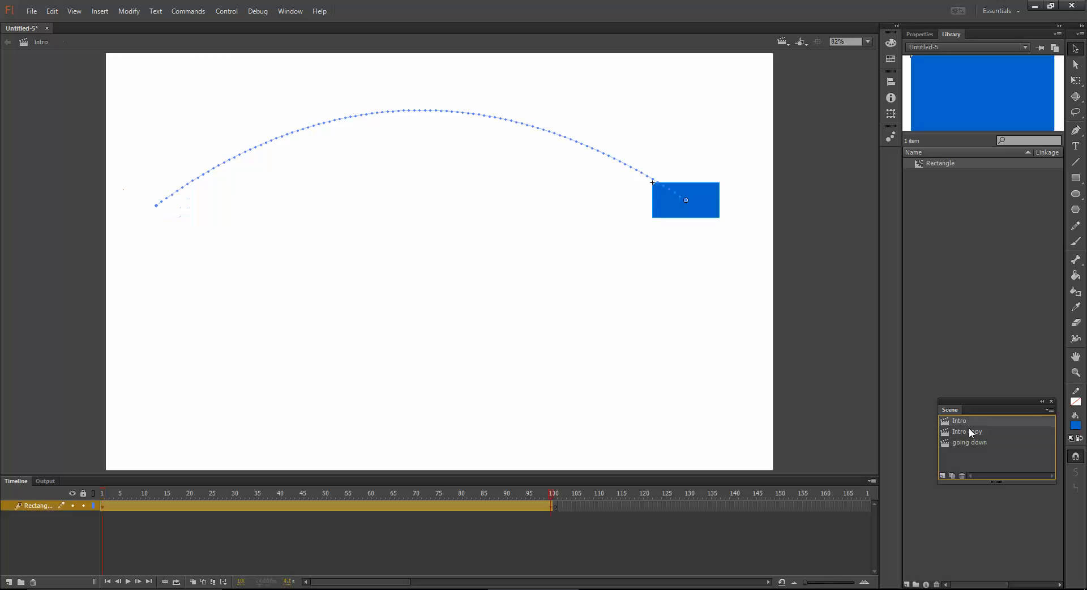
left_click(971, 431)
left_click(971, 422)
left_click(972, 432)
left_click(970, 421)
left_click(969, 432)
left_click(969, 422)
left_click(970, 431)
left_click(973, 422)
left_click(973, 433)
left_click(973, 421)
left_click(977, 433)
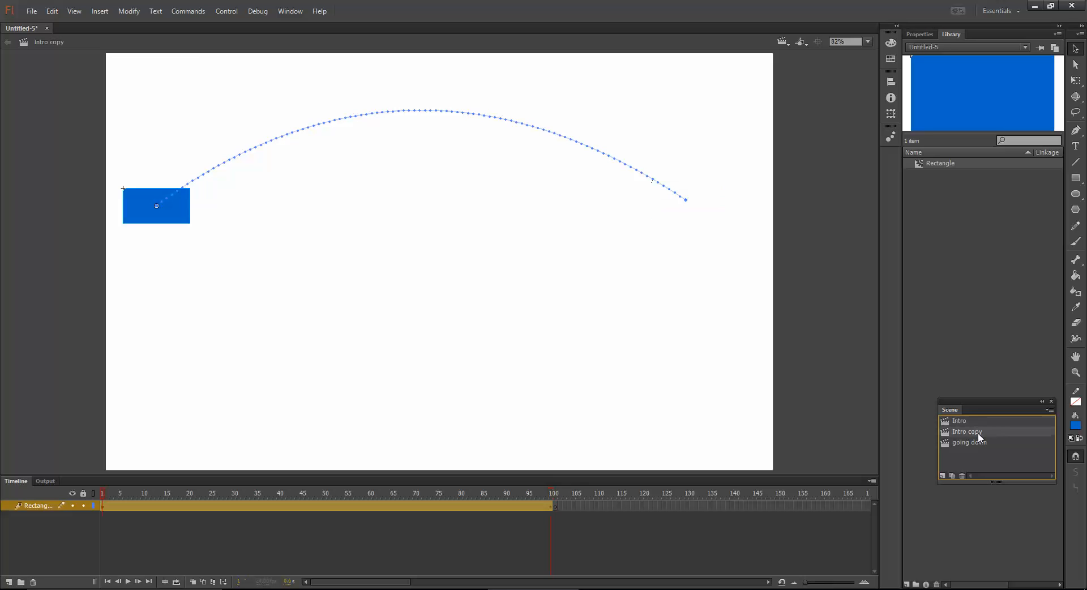
left_click(549, 506)
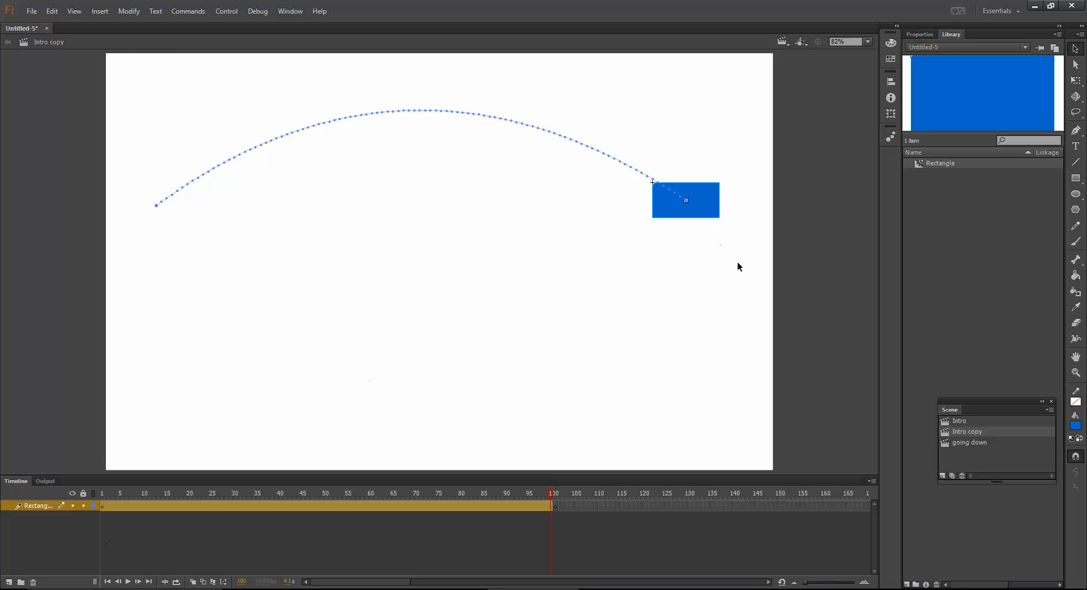
left_click(974, 432)
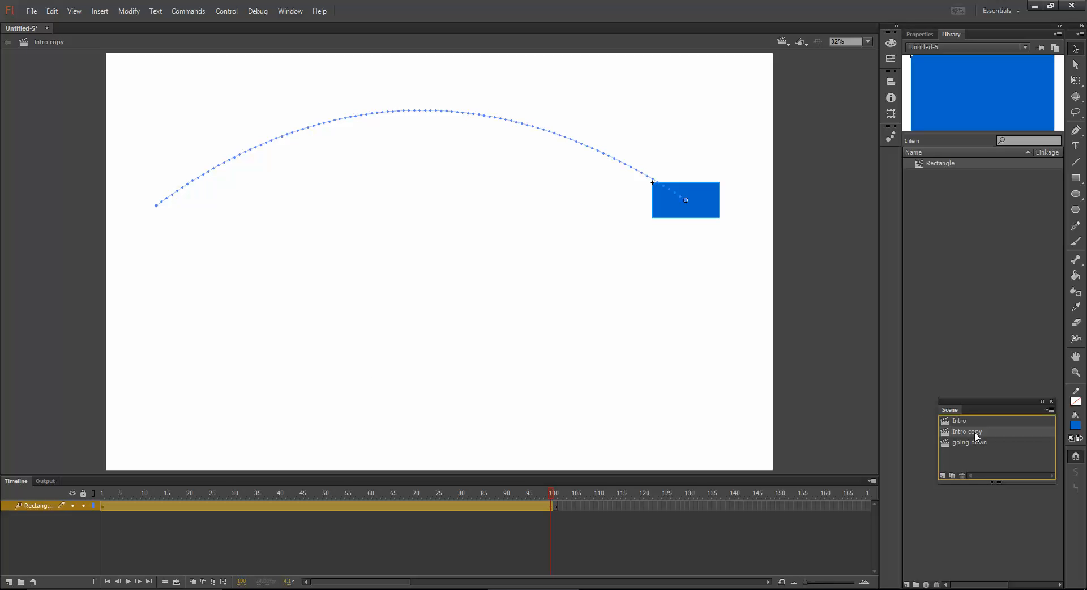
Delete the Intro copy scene and confirm its removal
left_click(962, 476)
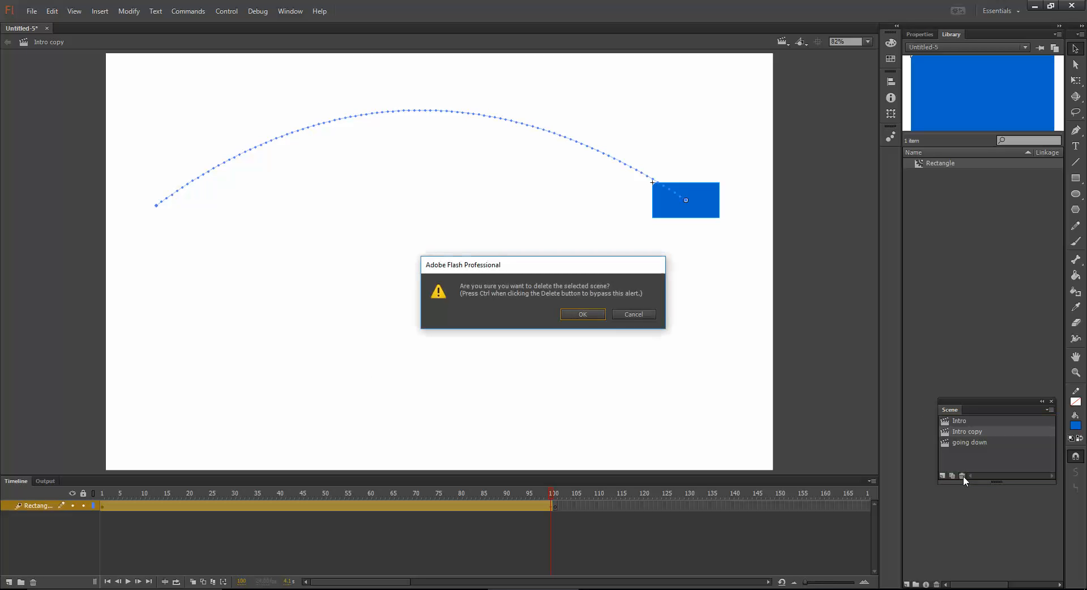
left_click(578, 315)
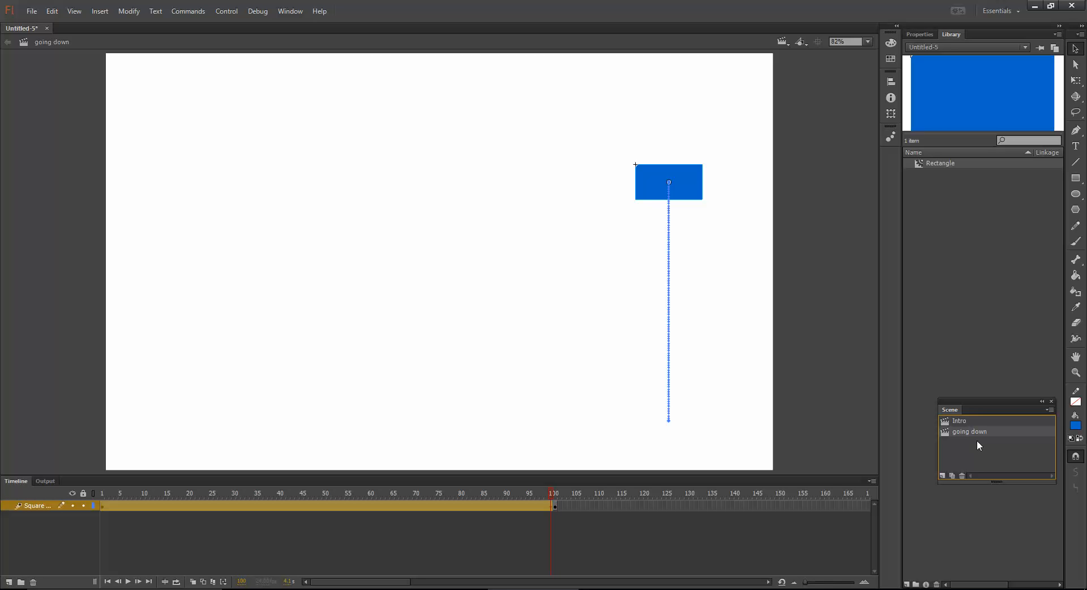
Lock the Scene panel, and unlock it again
left_click(1050, 410)
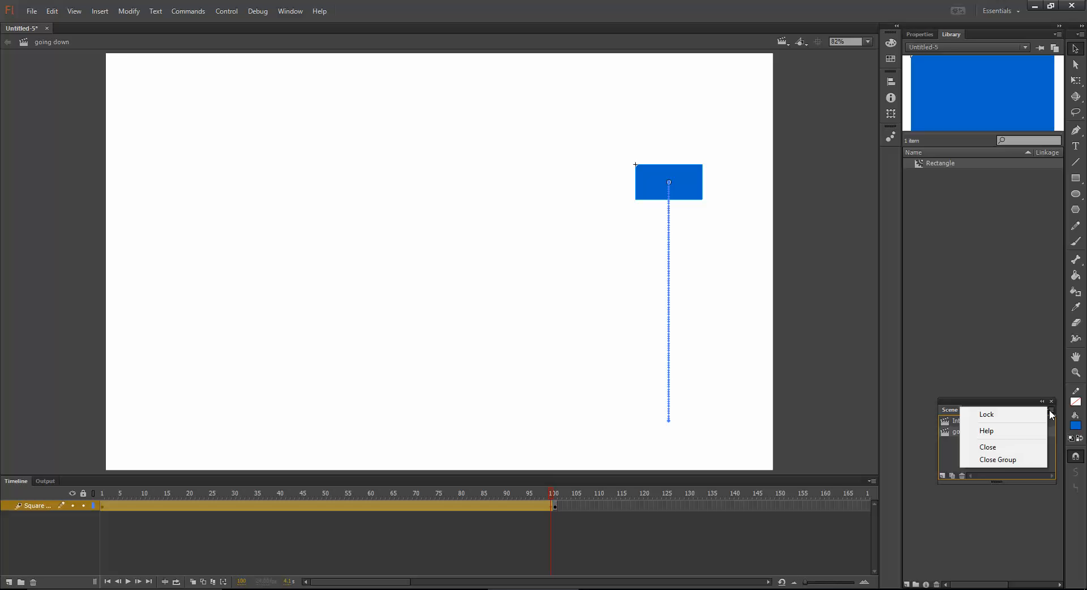
left_click(1049, 411)
left_click(1050, 411)
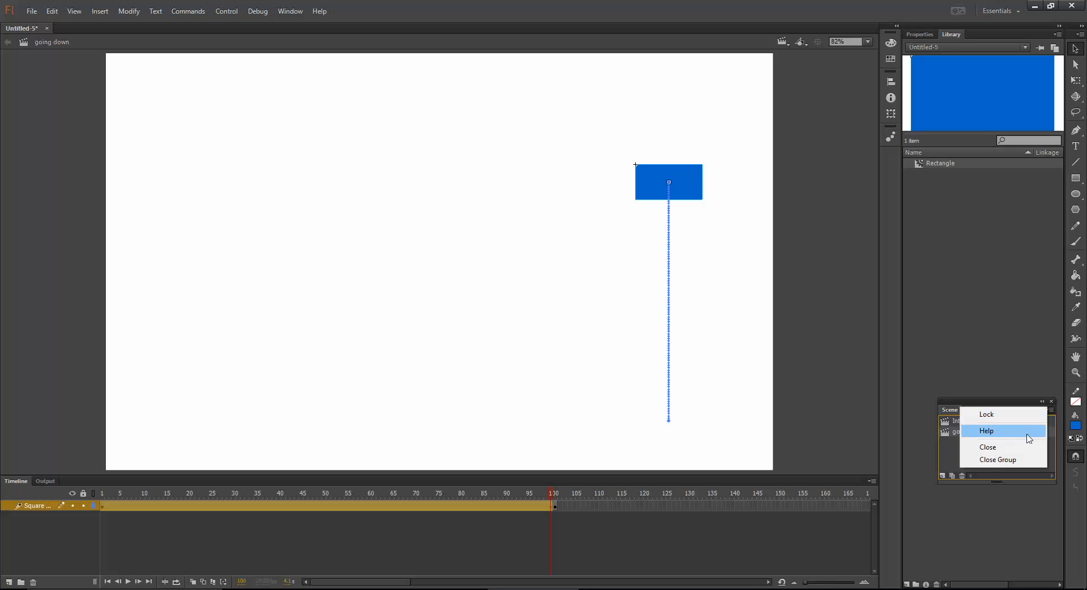
left_click(957, 462)
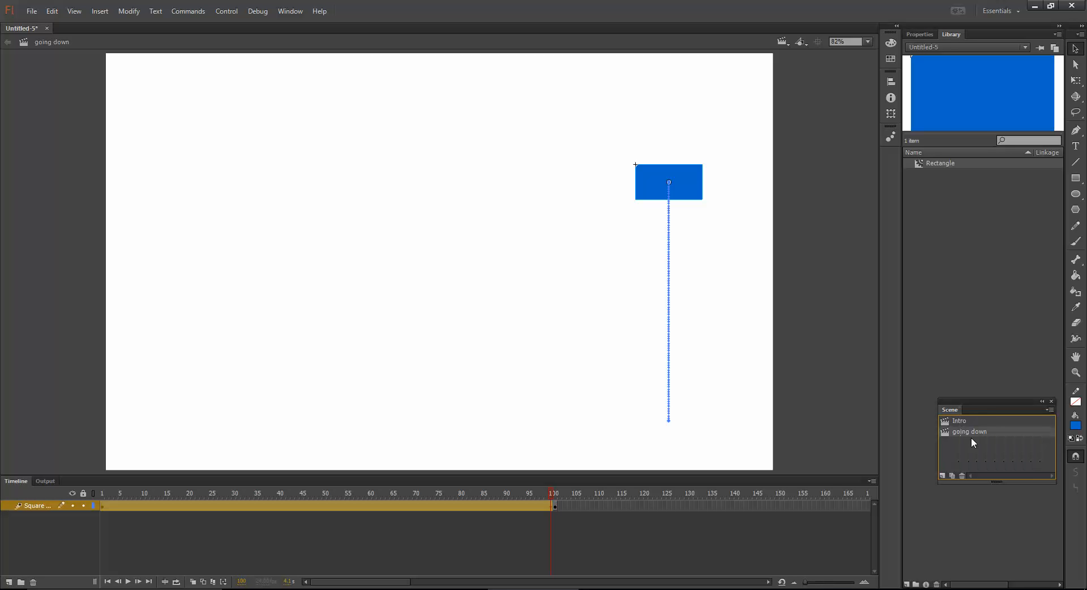
left_click(1049, 409)
left_click(1004, 414)
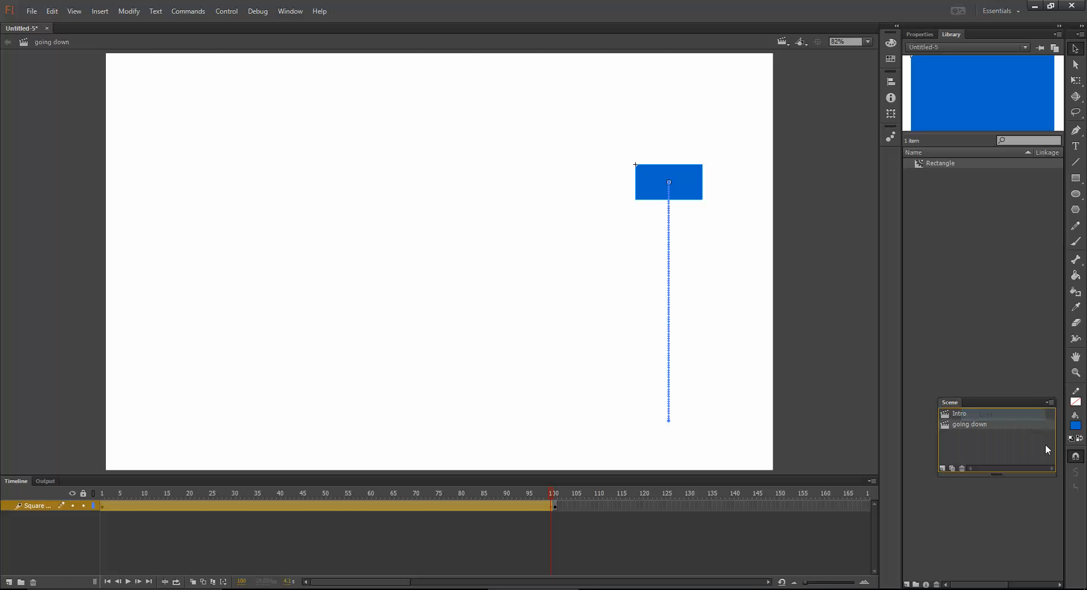
left_click(1050, 402)
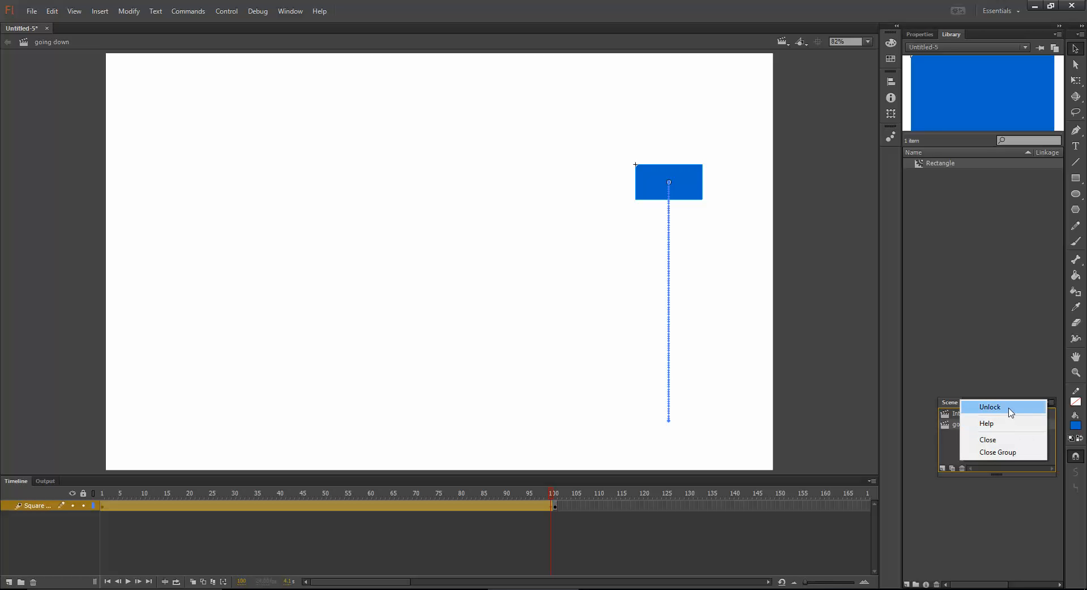
left_click(1042, 408)
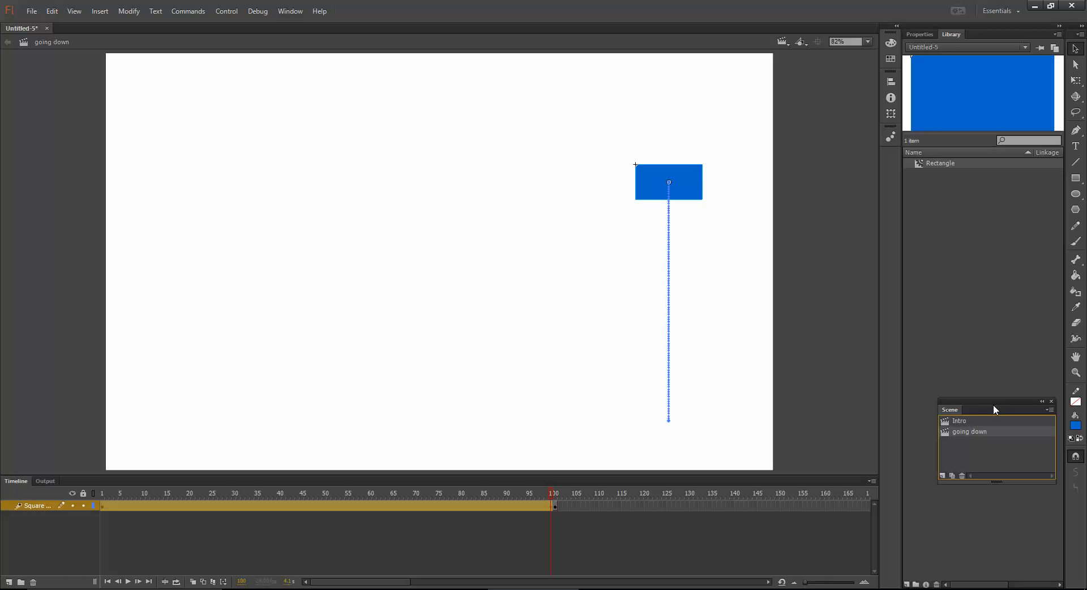